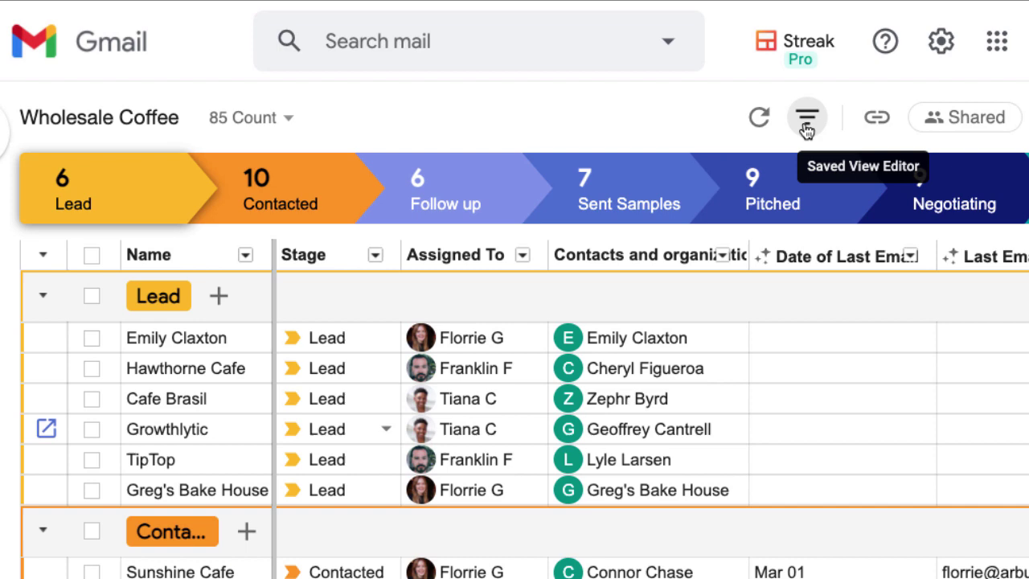
# Open the Saved View Editor for the Wholesale Coffee view and scroll through its settings.
pyautogui.click(807, 131)
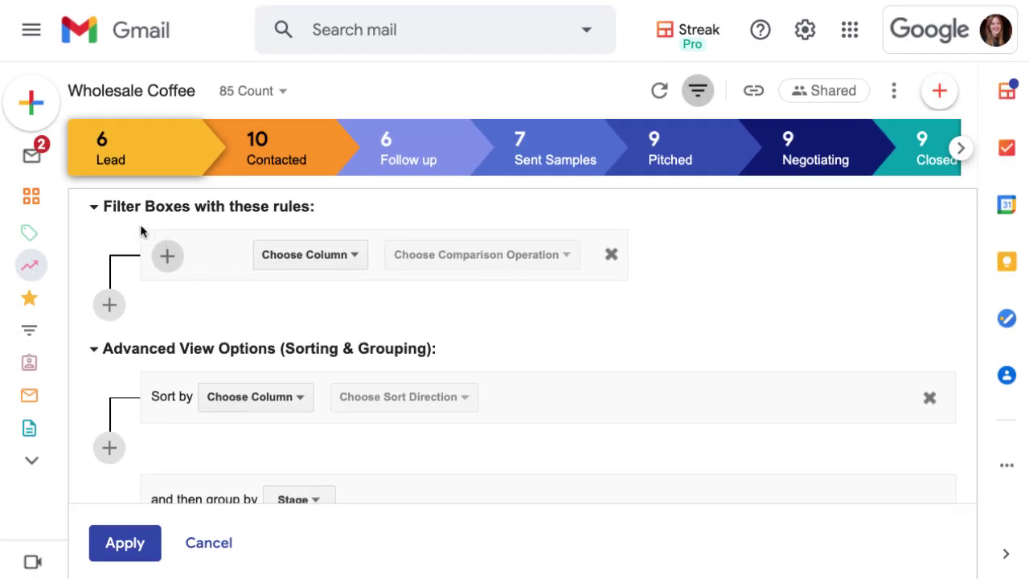
pyautogui.scroll(-1, 205, 365)
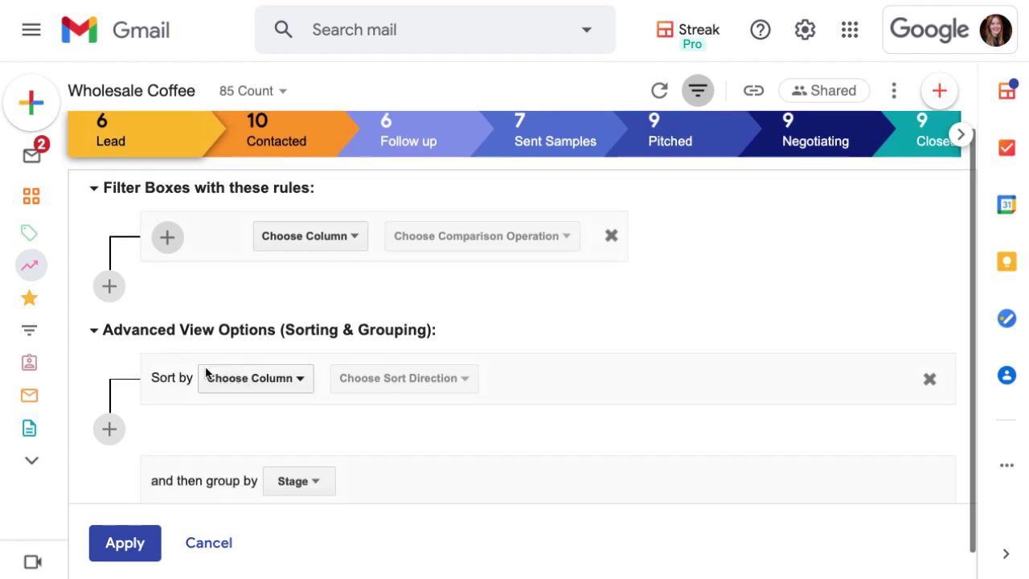
pyautogui.scroll(-2, 207, 372)
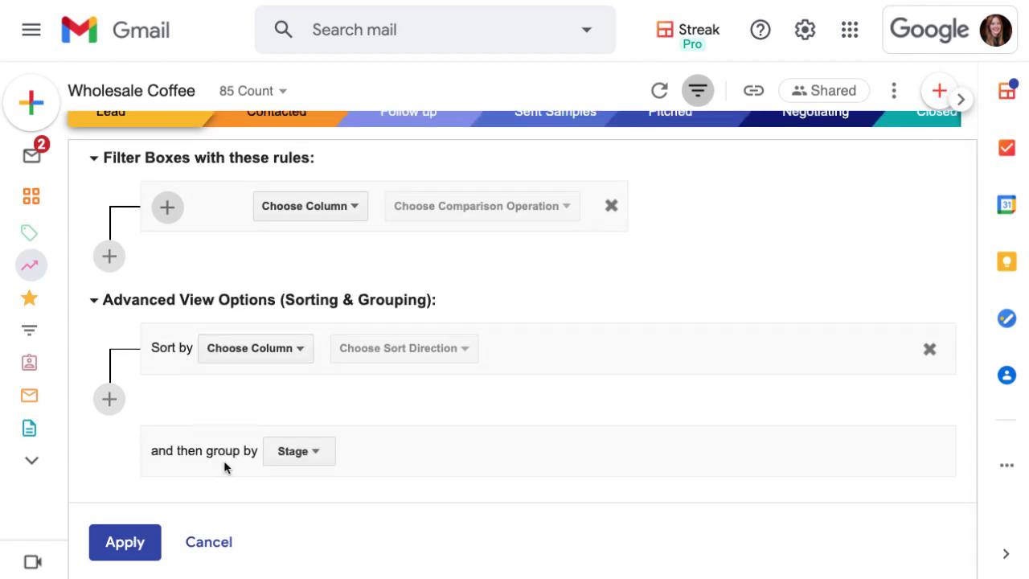
pyautogui.scroll(2, 223, 468)
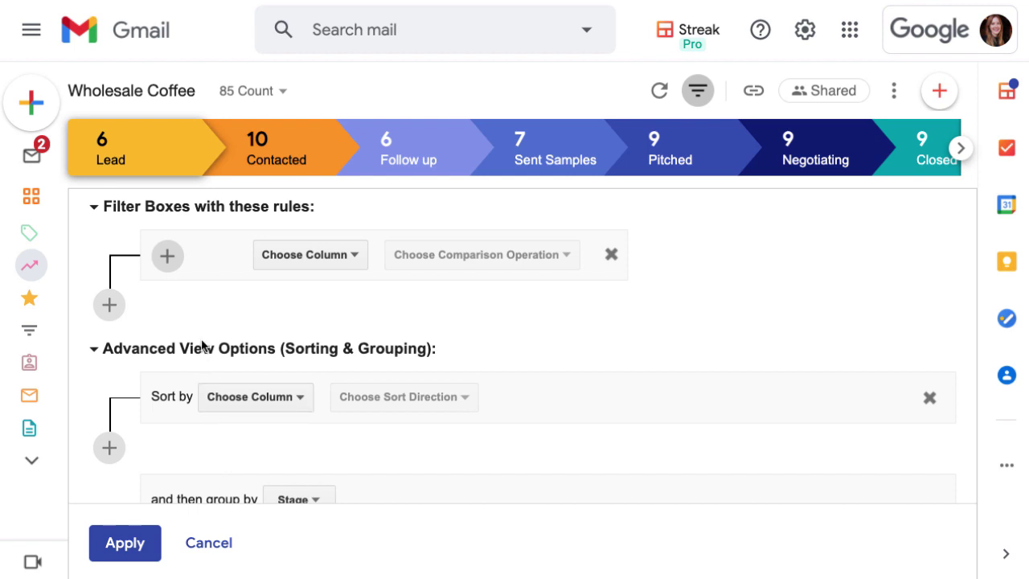
pyautogui.scroll(-1, 193, 314)
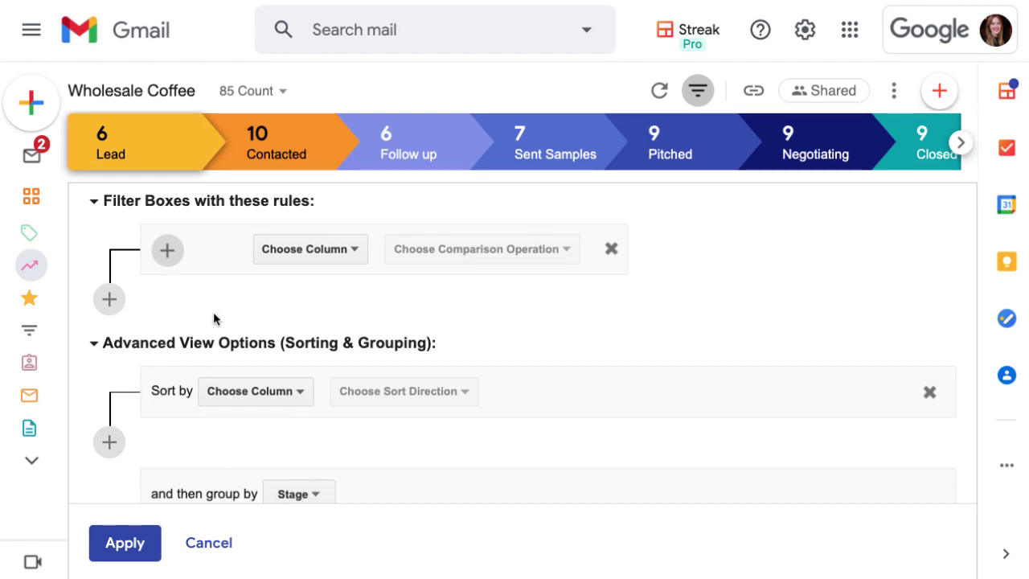
# Start a filter rule and browse its column list for Projected Close Date.
pyautogui.click(344, 259)
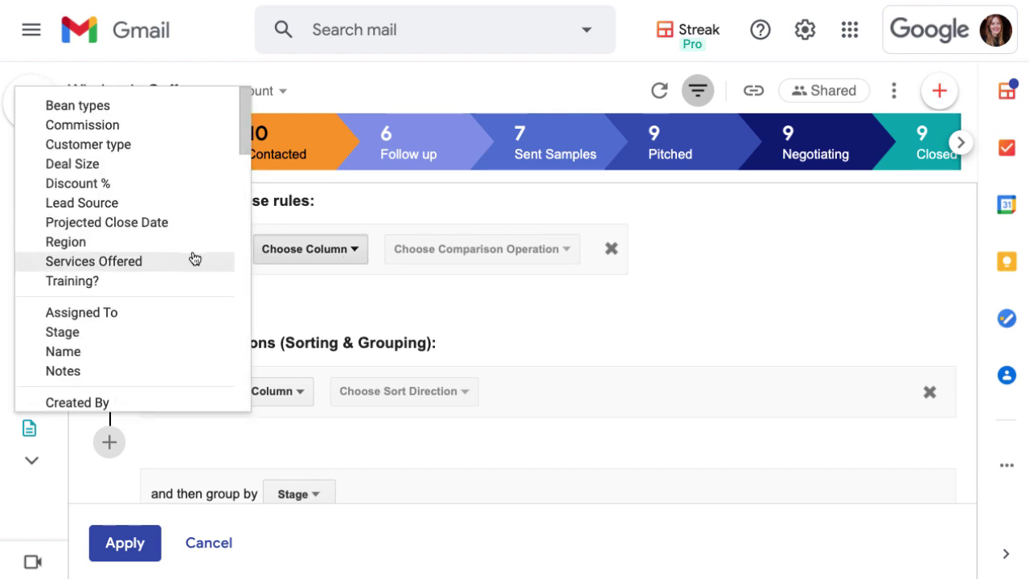
pyautogui.scroll(-4, 193, 259)
pyautogui.scroll(-6, 192, 258)
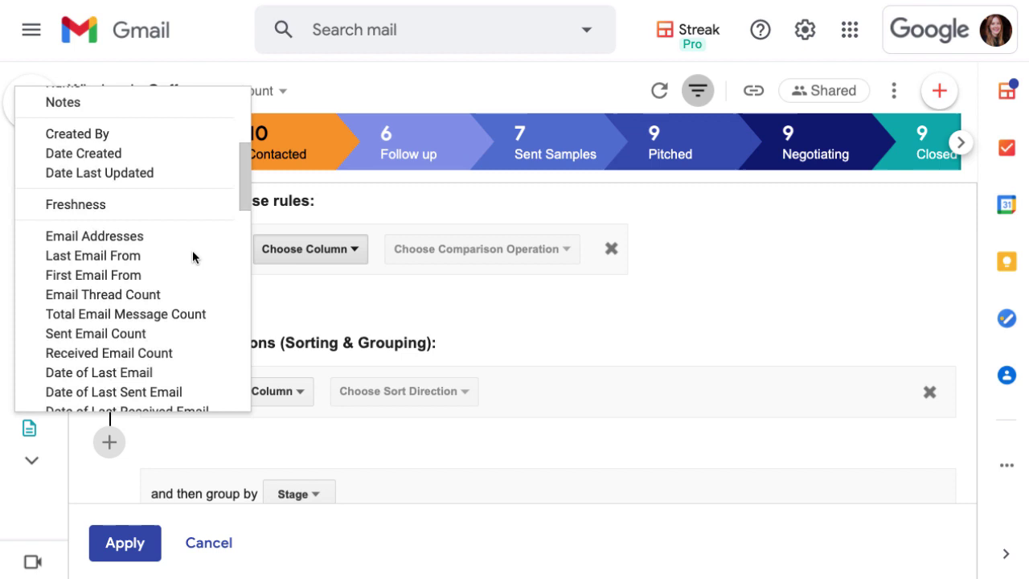
pyautogui.scroll(-7, 194, 258)
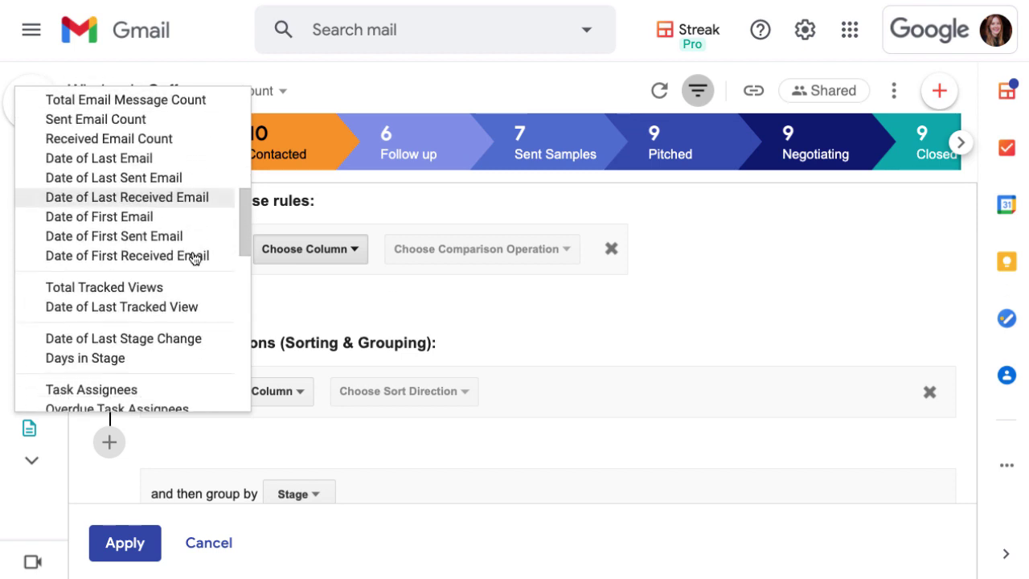
pyautogui.scroll(-6, 194, 257)
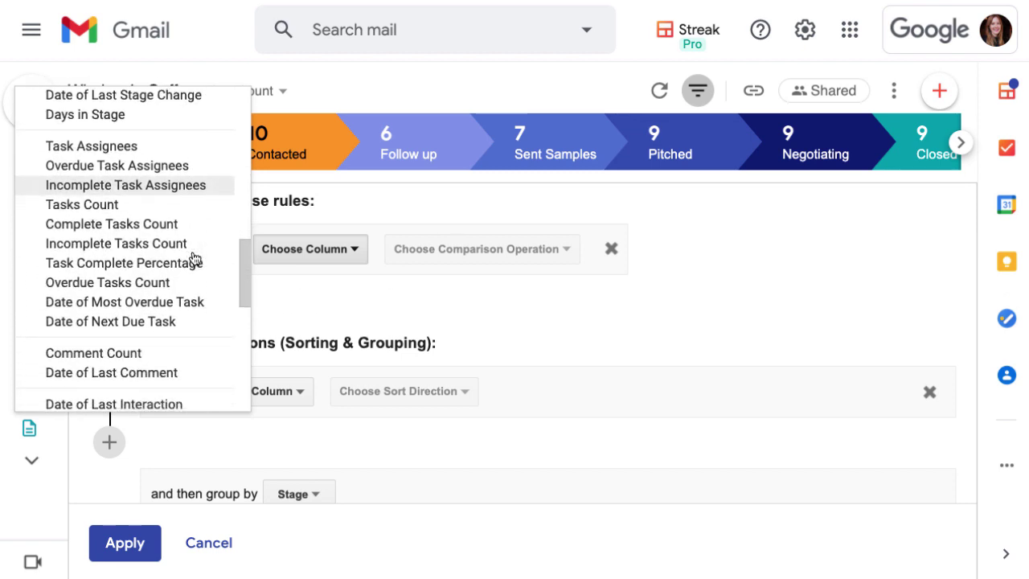
pyautogui.scroll(-5, 194, 257)
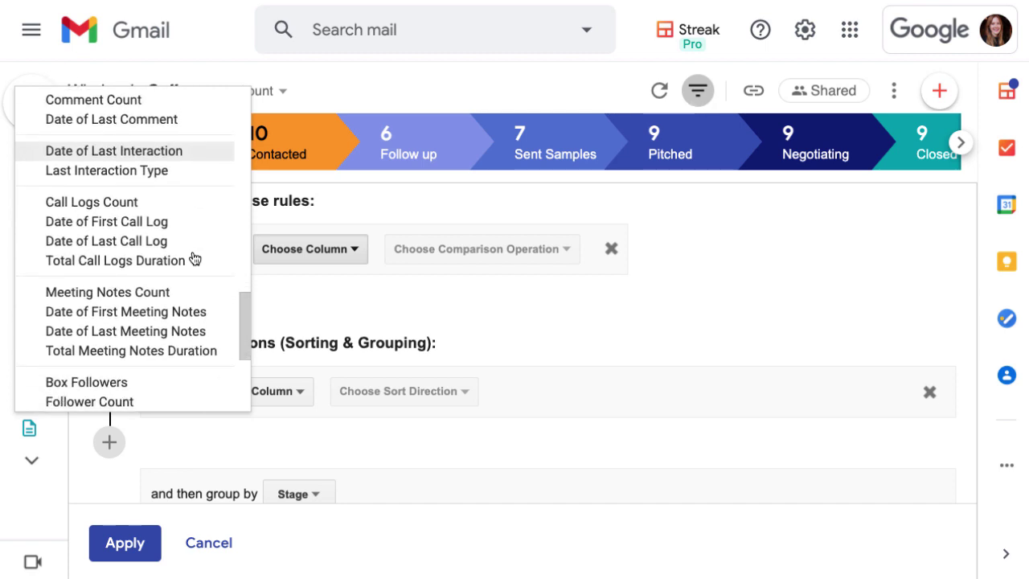
pyautogui.scroll(-3, 194, 257)
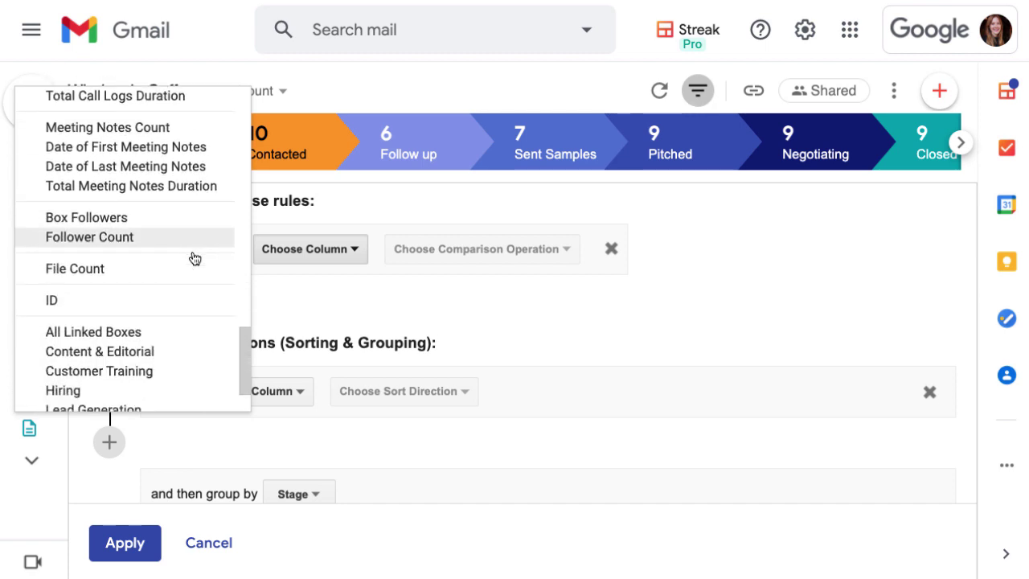
pyautogui.scroll(15, 193, 257)
pyautogui.scroll(6, 193, 258)
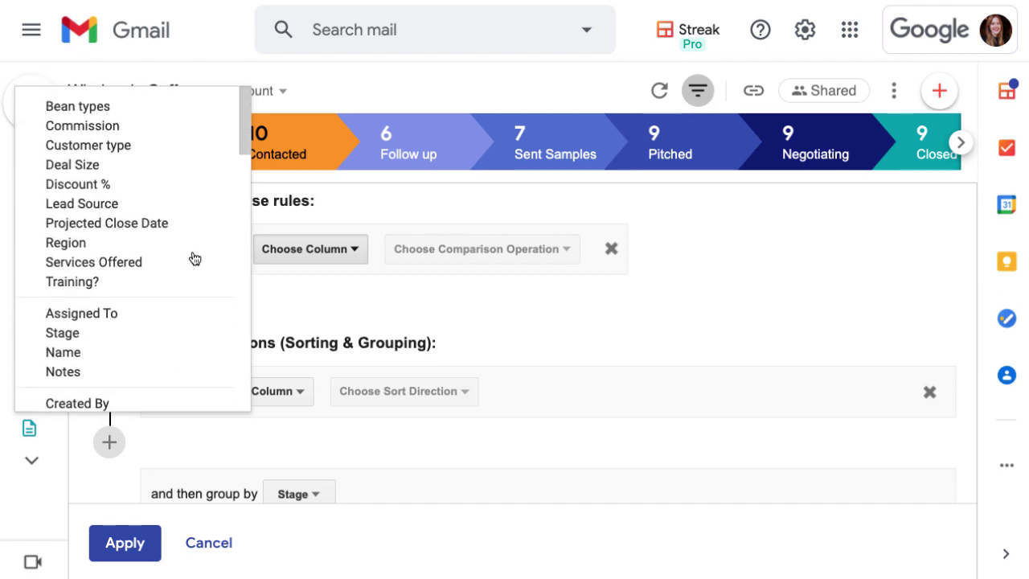
# Set the rule's column to Projected Close Date and look over the Range date presets.
pyautogui.click(196, 225)
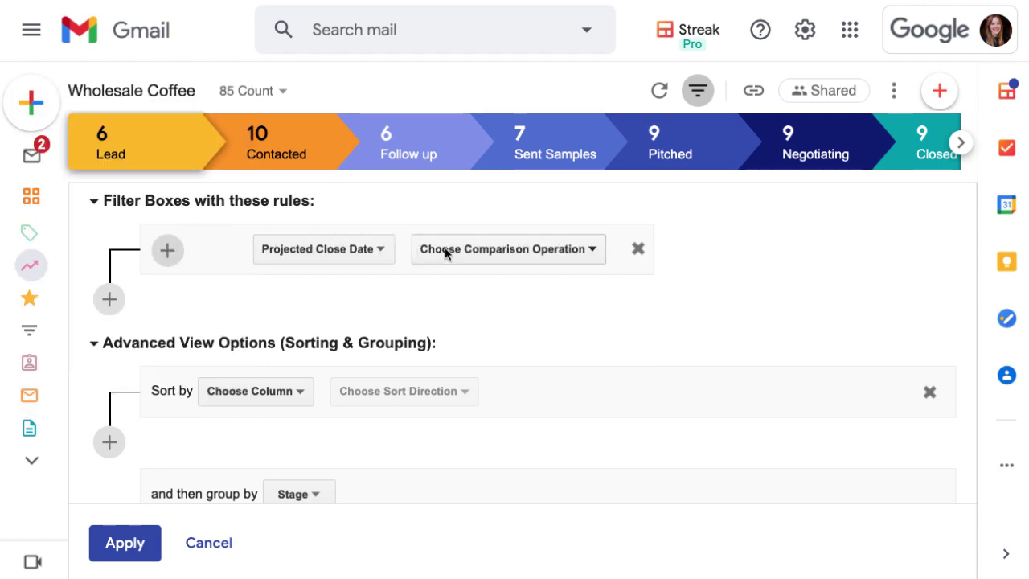
pyautogui.click(471, 252)
pyautogui.click(468, 324)
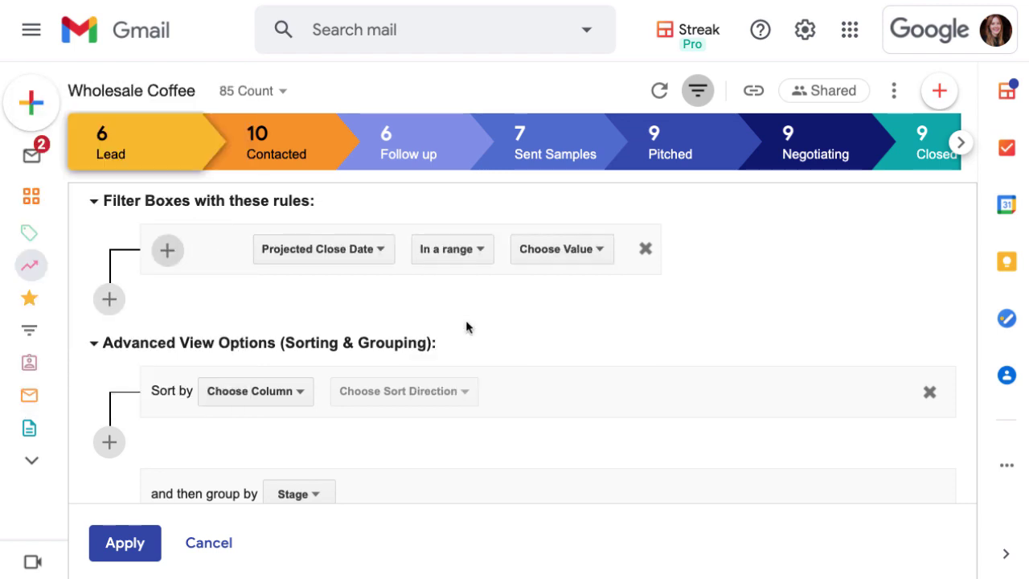
pyautogui.click(570, 252)
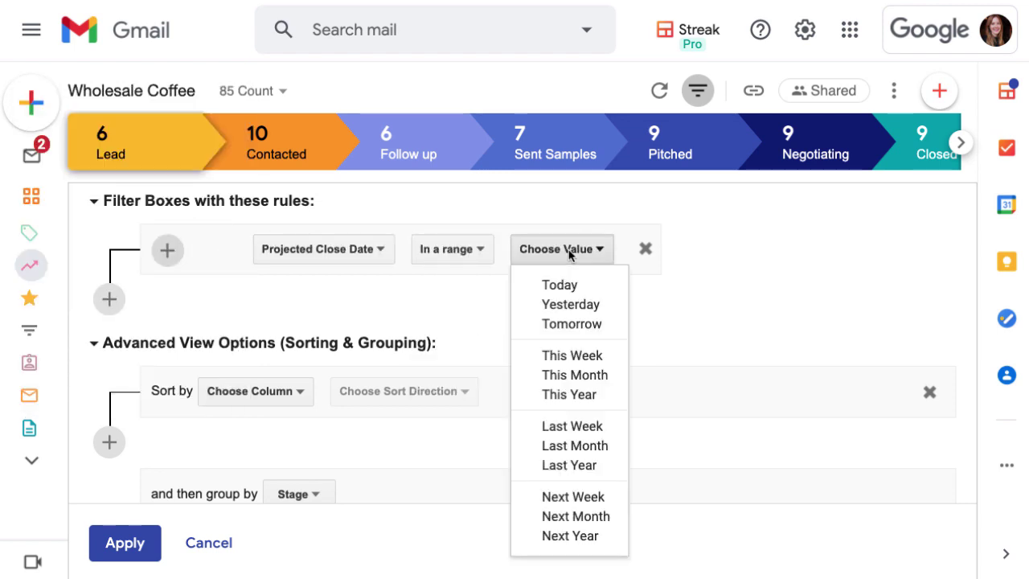
pyautogui.click(475, 326)
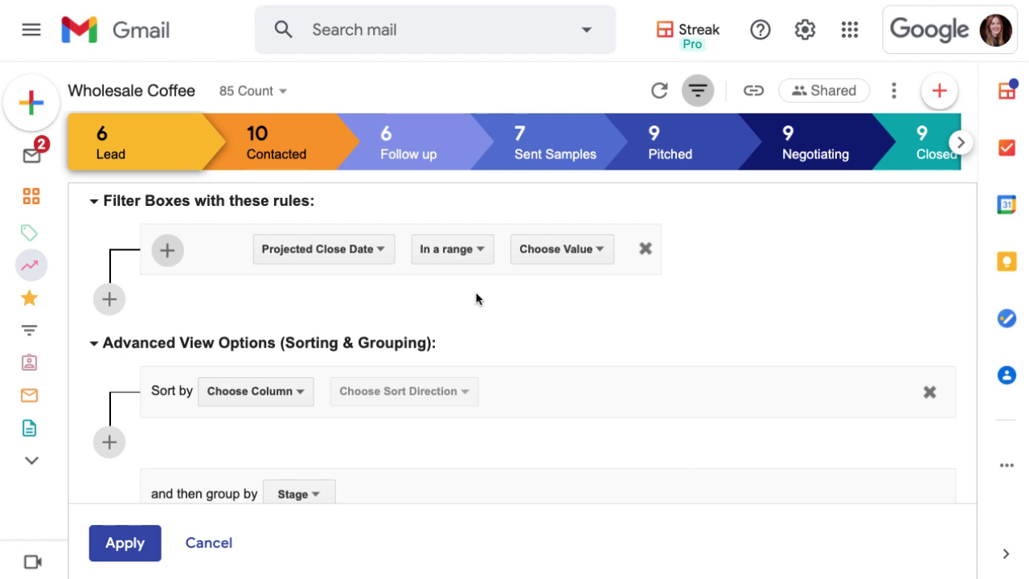
# Change the comparison to After, Specific Date, March 31, 2021.
pyautogui.click(468, 254)
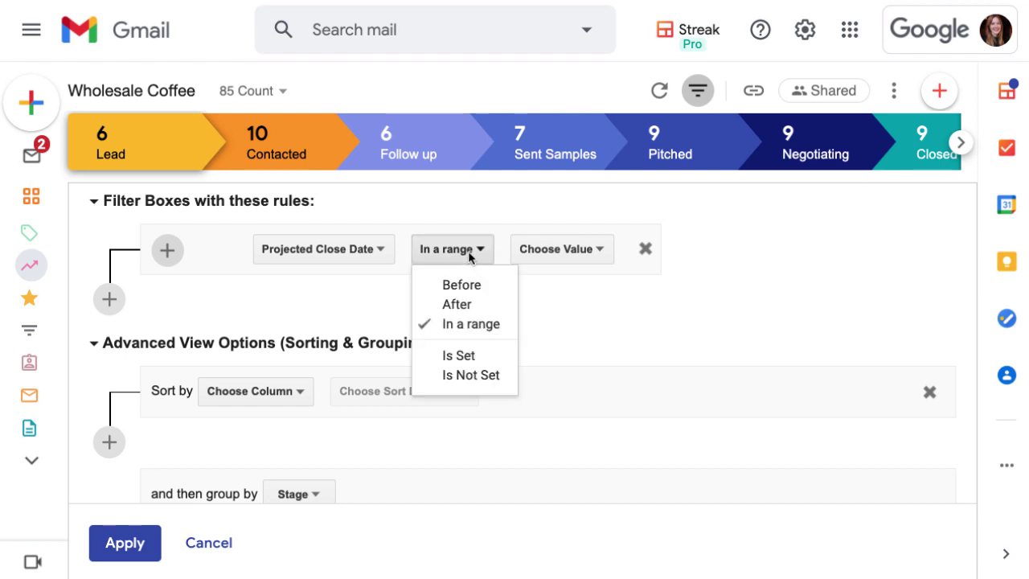
pyautogui.click(460, 304)
pyautogui.click(549, 254)
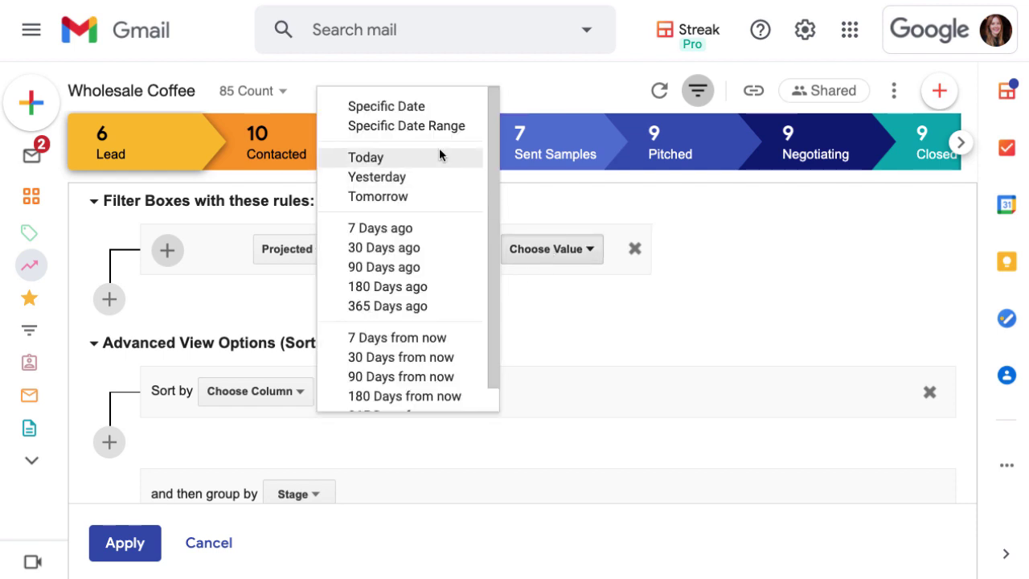
pyautogui.click(416, 108)
pyautogui.click(666, 255)
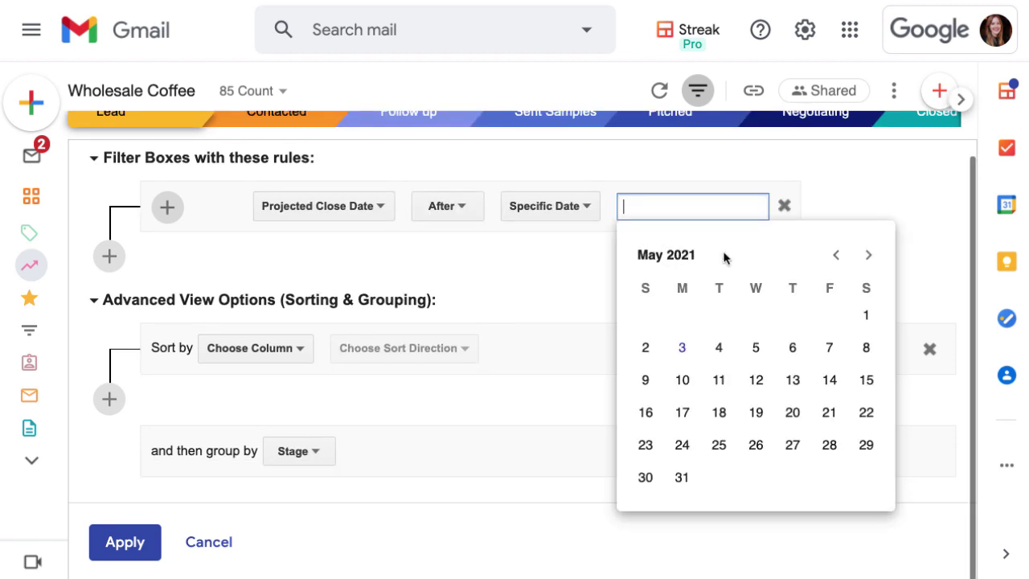
pyautogui.click(836, 255)
pyautogui.click(836, 255)
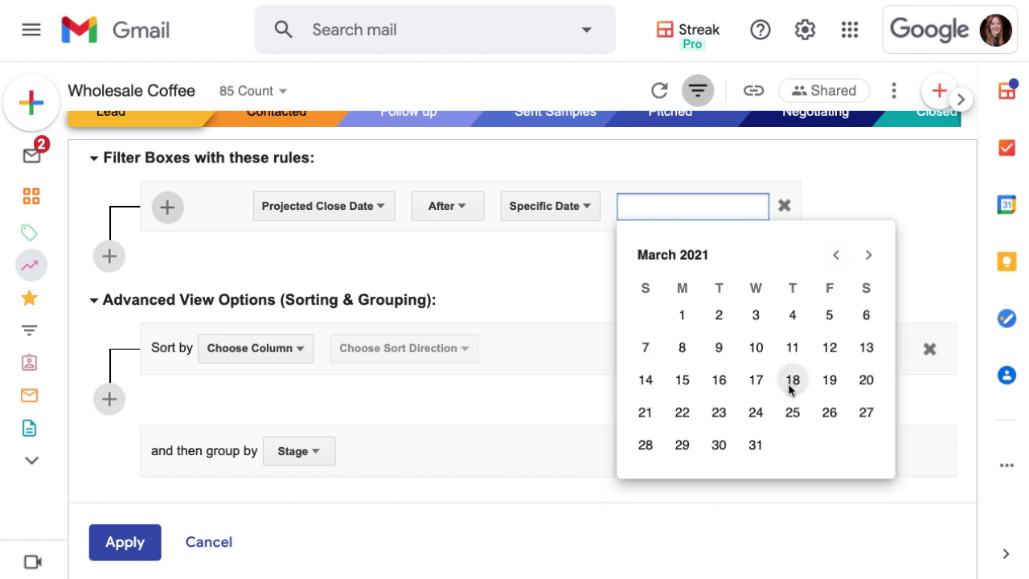
pyautogui.click(756, 445)
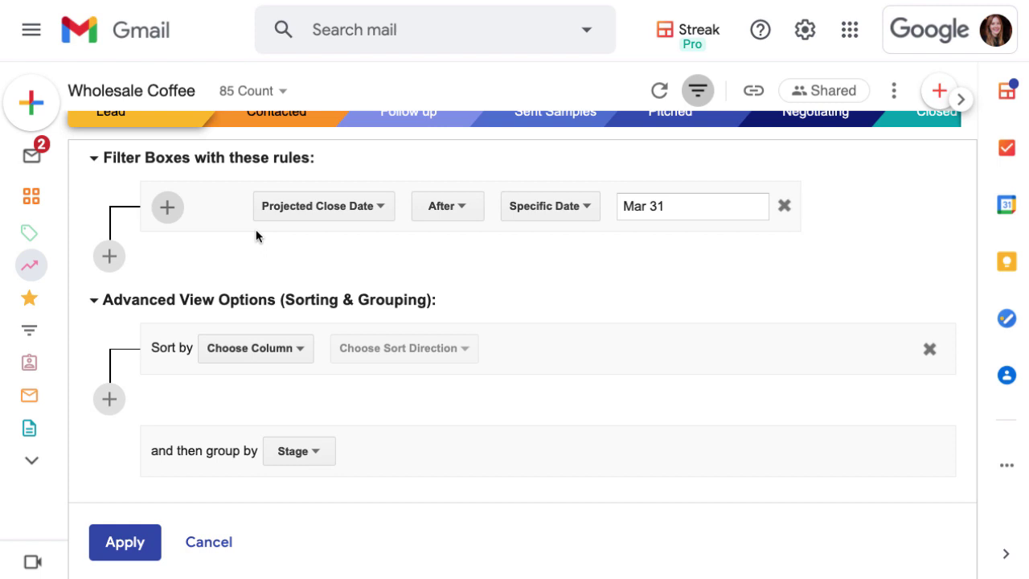
# Add a second rule on Projected Close Date with the Before comparison.
pyautogui.click(167, 209)
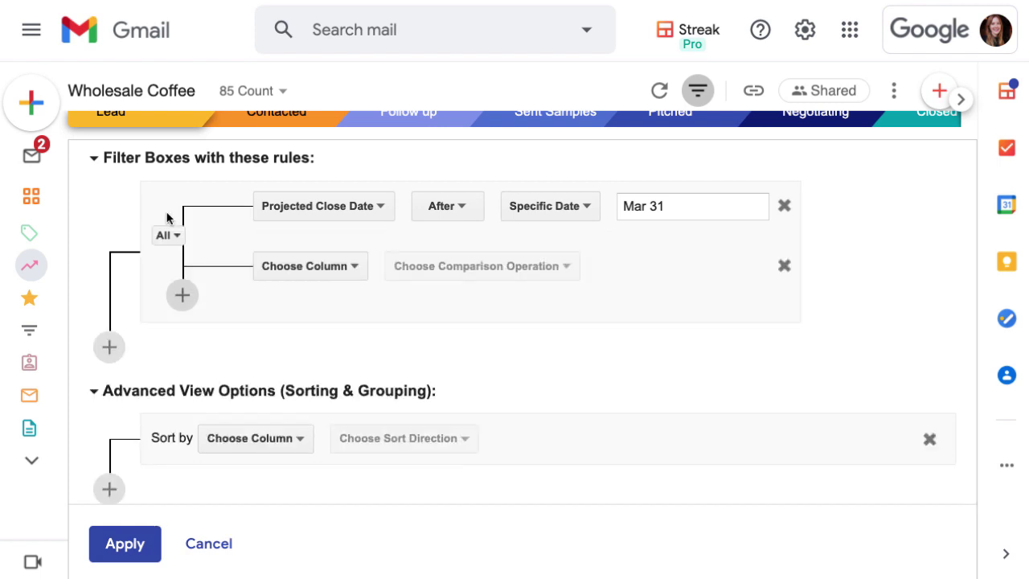
pyautogui.click(350, 276)
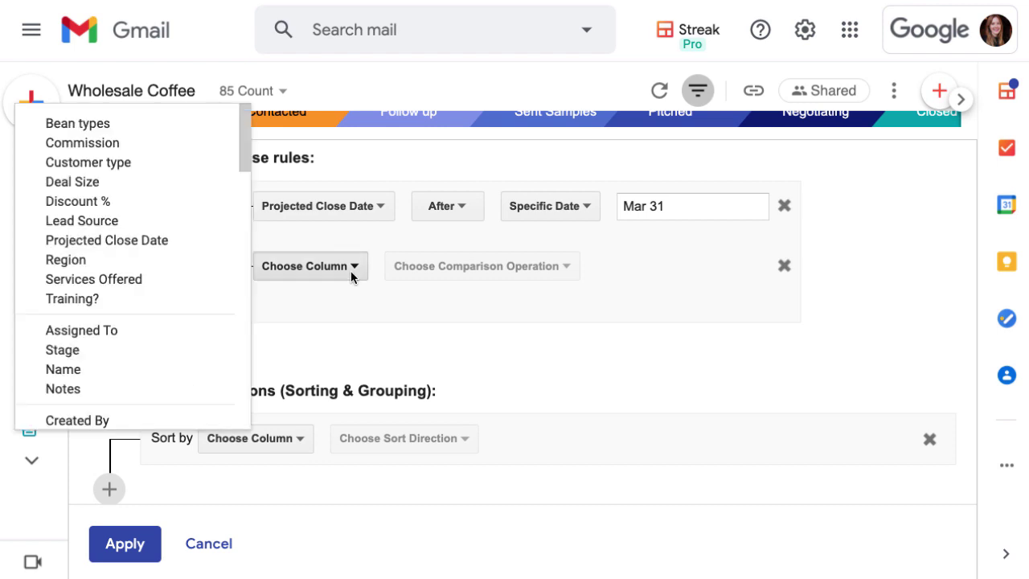
pyautogui.click(172, 246)
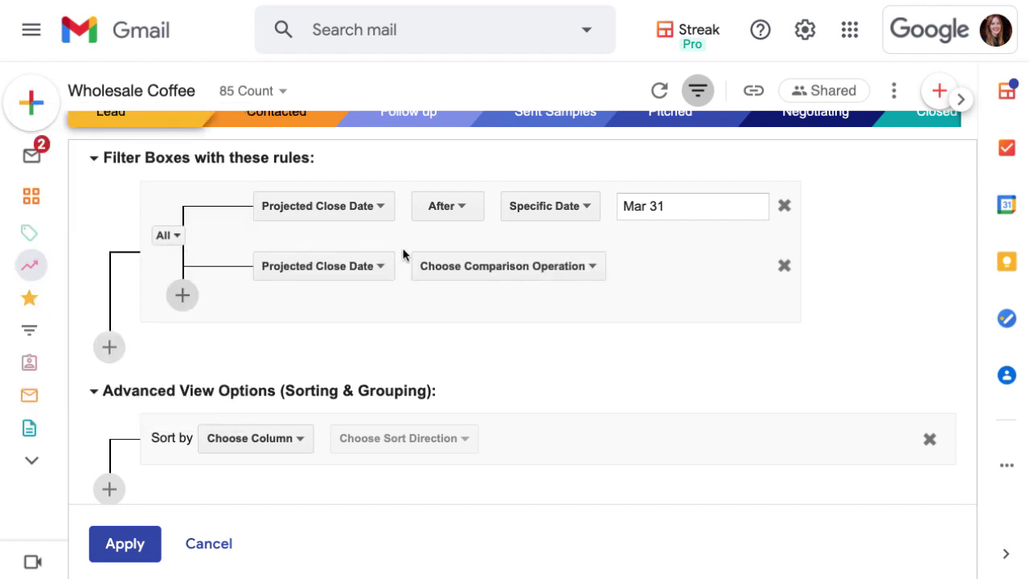
pyautogui.click(521, 270)
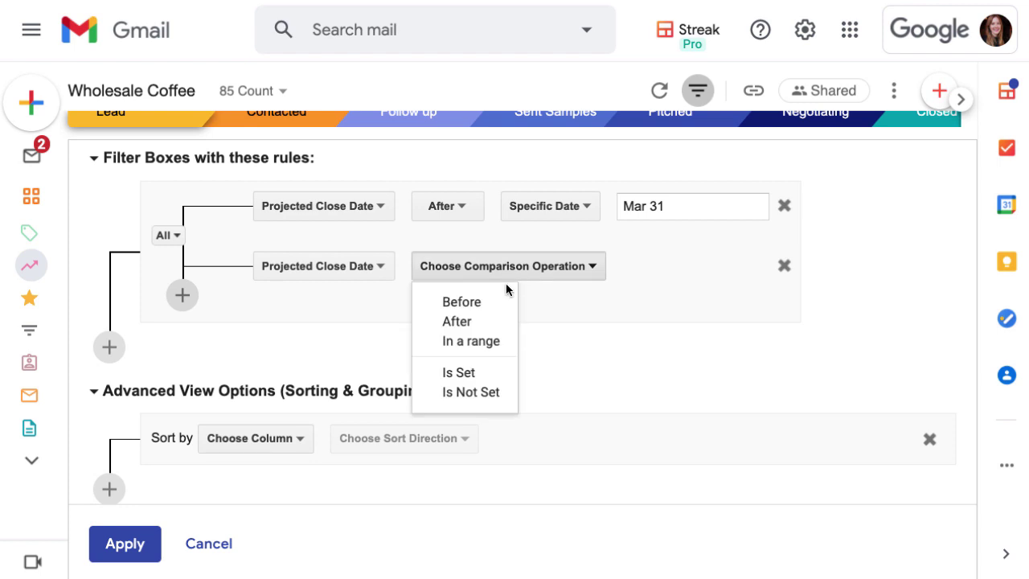
pyautogui.click(486, 305)
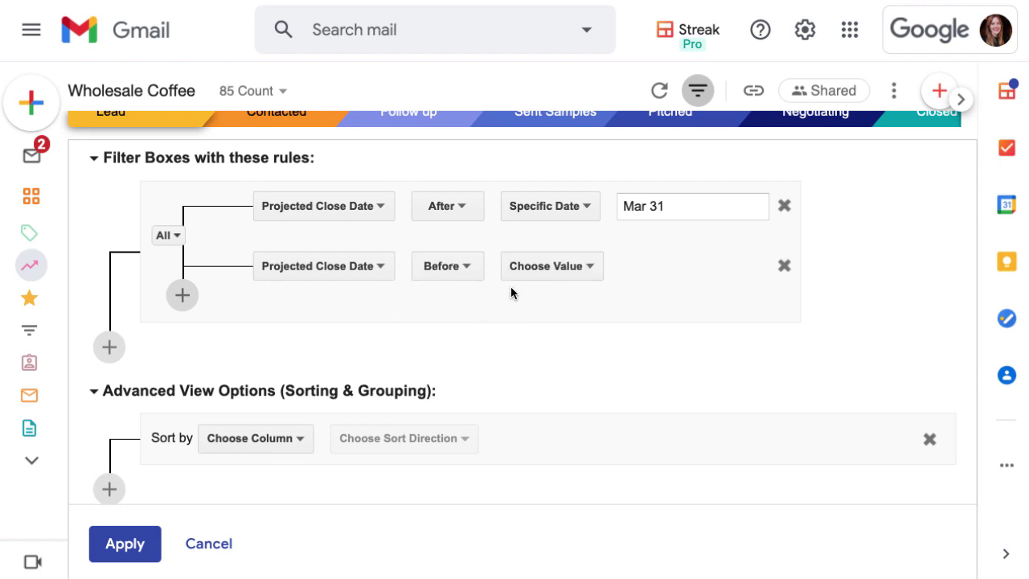
# Set the second rule's date to Specific Date July 1, 2021, keeping rules matched with All.
pyautogui.click(572, 266)
pyautogui.click(420, 135)
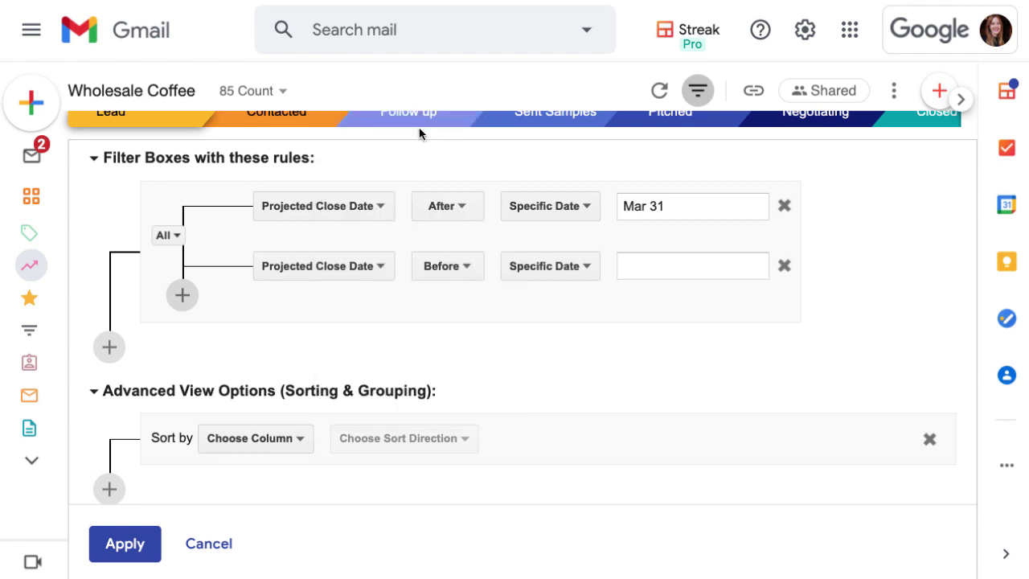
pyautogui.click(657, 266)
pyautogui.click(868, 230)
pyautogui.click(867, 230)
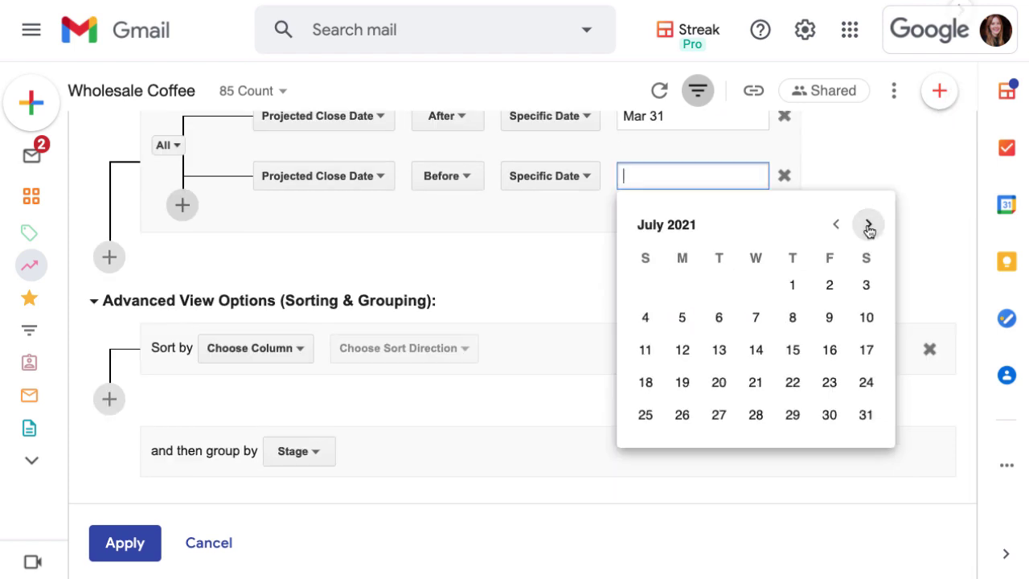
pyautogui.click(795, 286)
pyautogui.scroll(1, 615, 269)
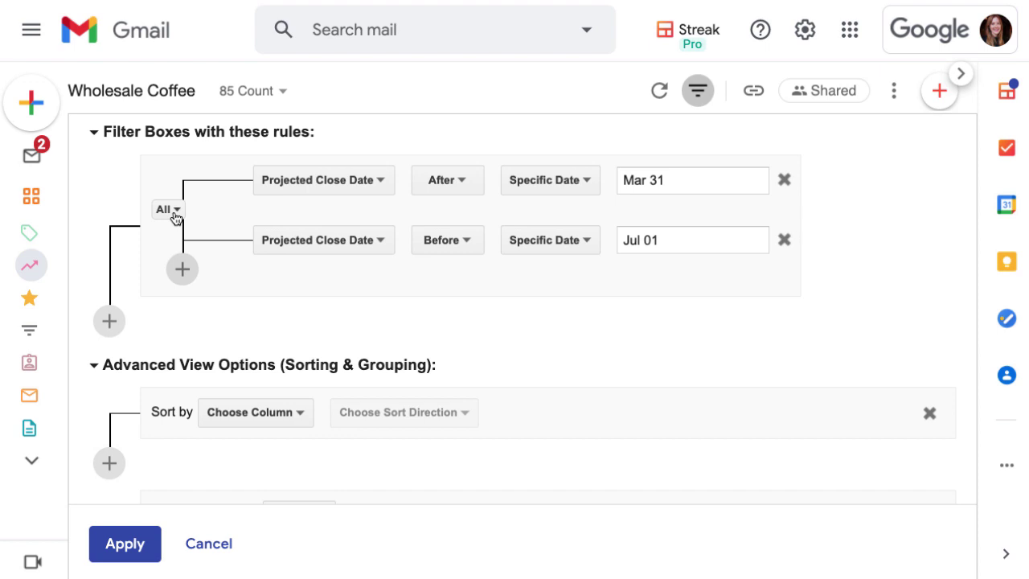
pyautogui.click(169, 210)
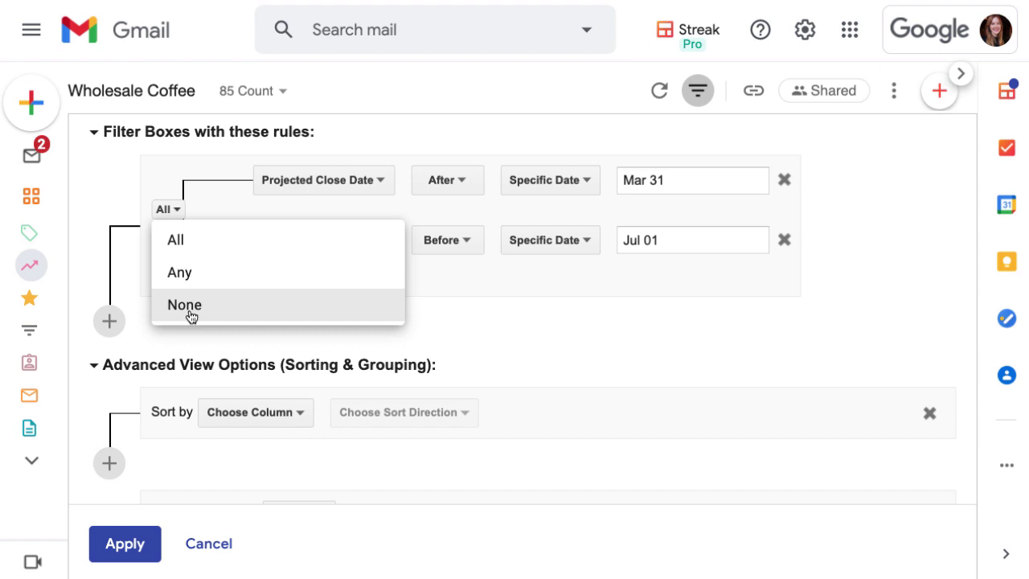
pyautogui.click(422, 310)
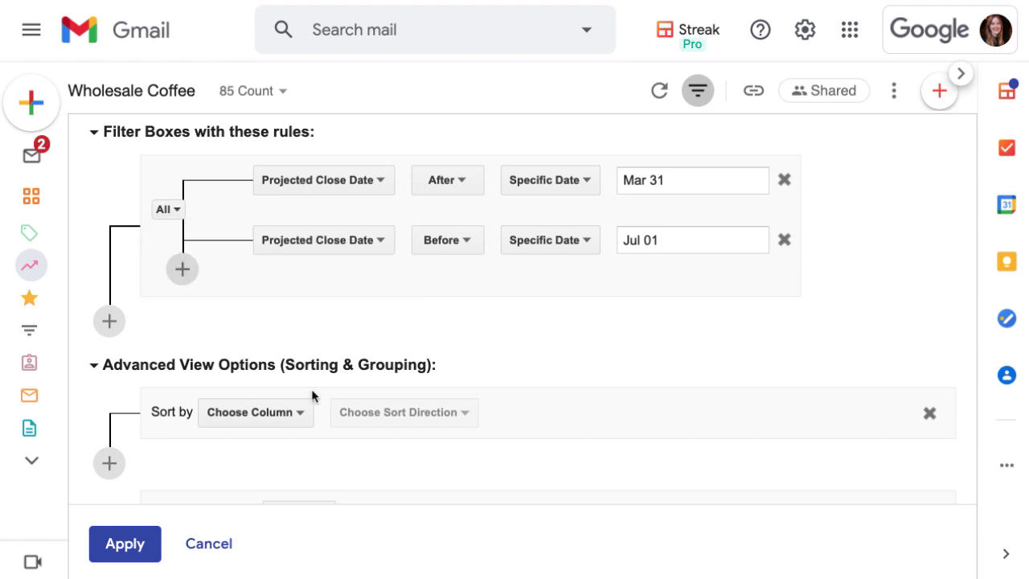
# Apply the Mar 31–Jul 01 close-date filter and review the 48 boxes it leaves.
pyautogui.click(105, 550)
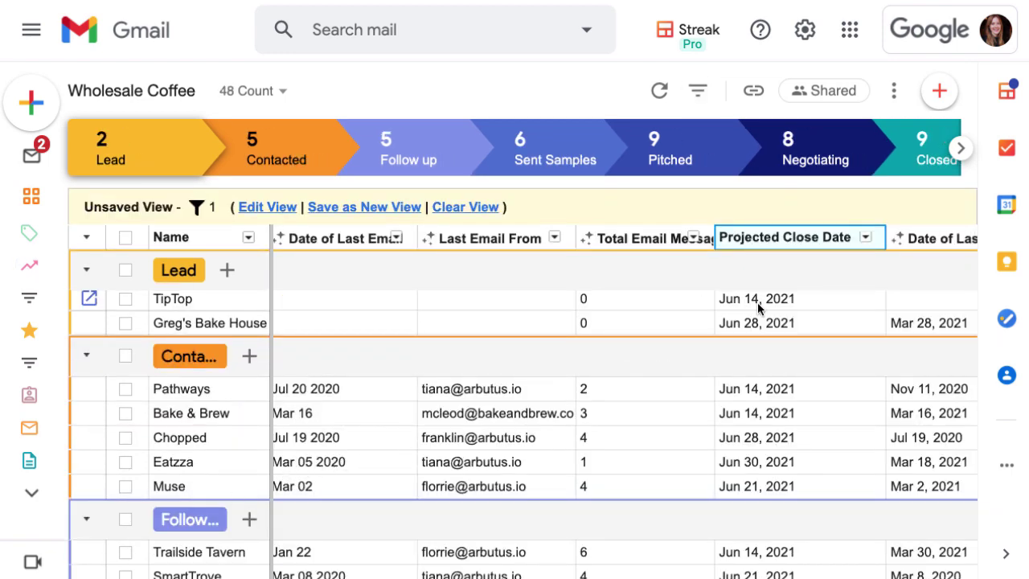
pyautogui.scroll(-5, 758, 303)
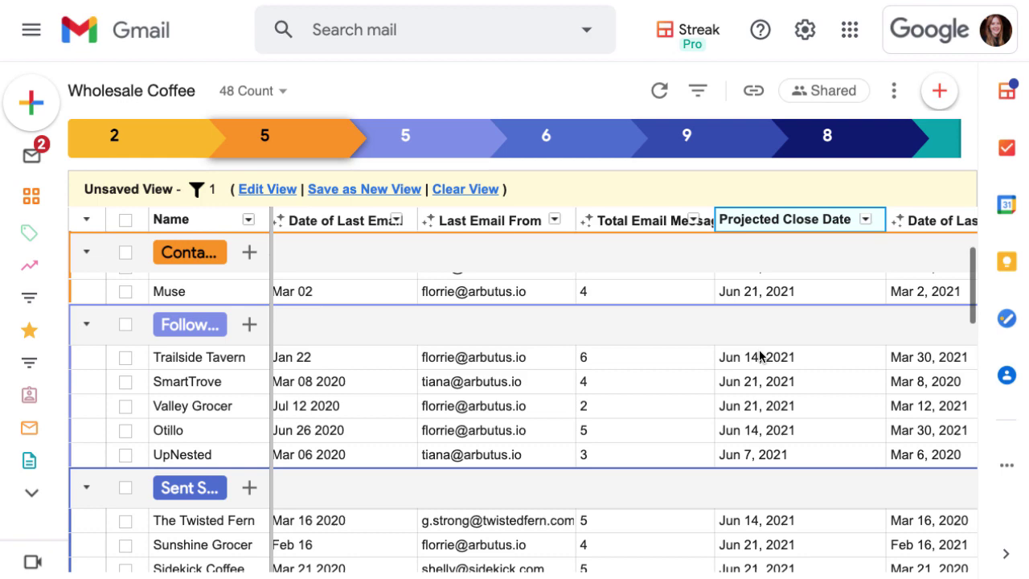
pyautogui.scroll(-6, 759, 356)
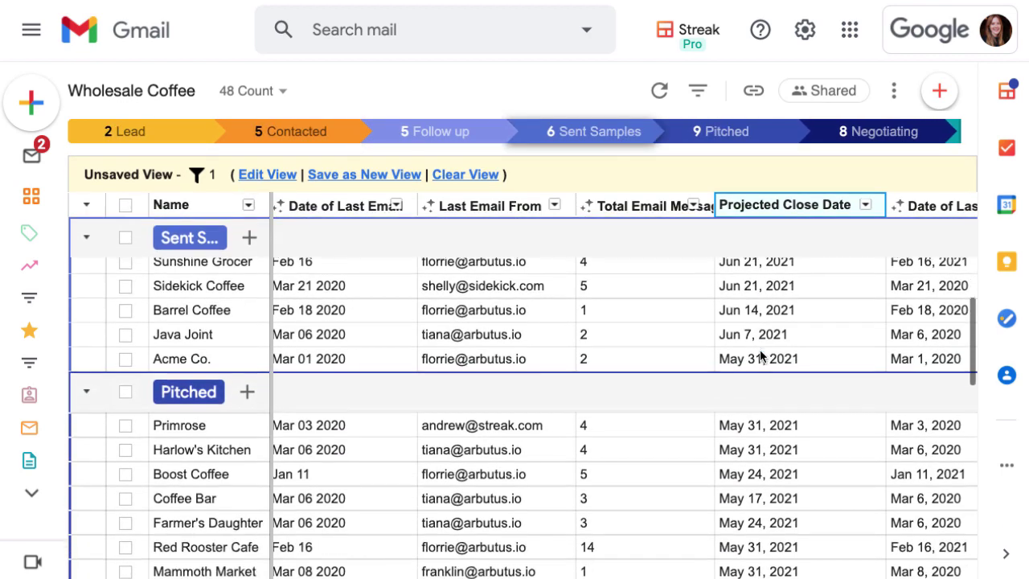
pyautogui.scroll(-5, 760, 356)
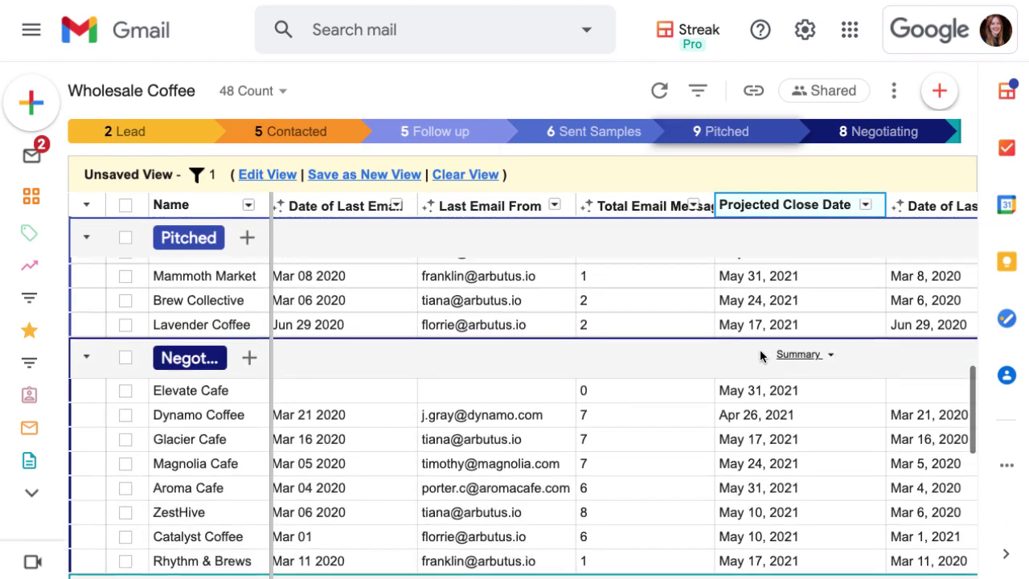
pyautogui.scroll(-5, 760, 357)
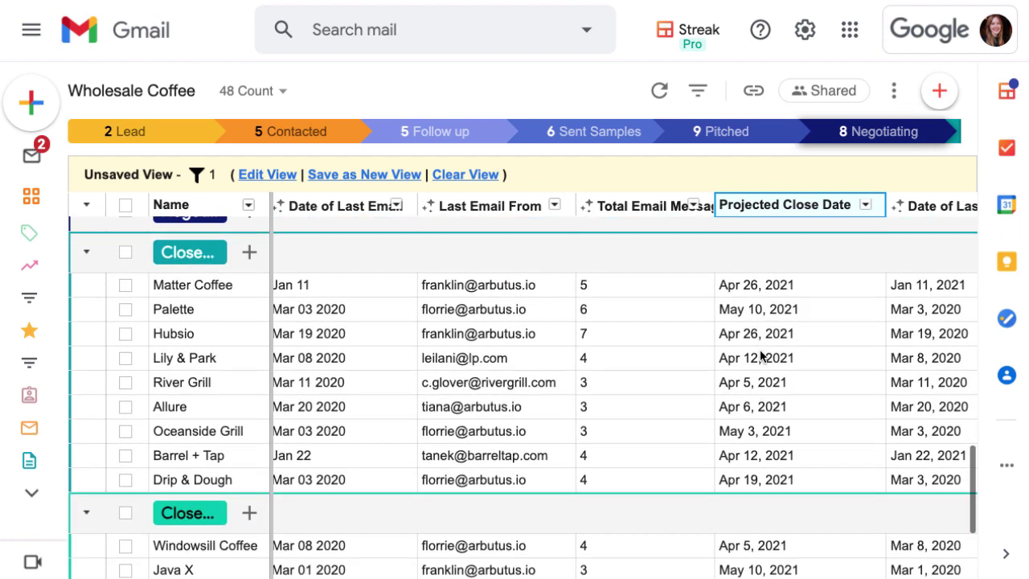
pyautogui.scroll(-2, 760, 356)
pyautogui.hscroll(-3, 294, 202)
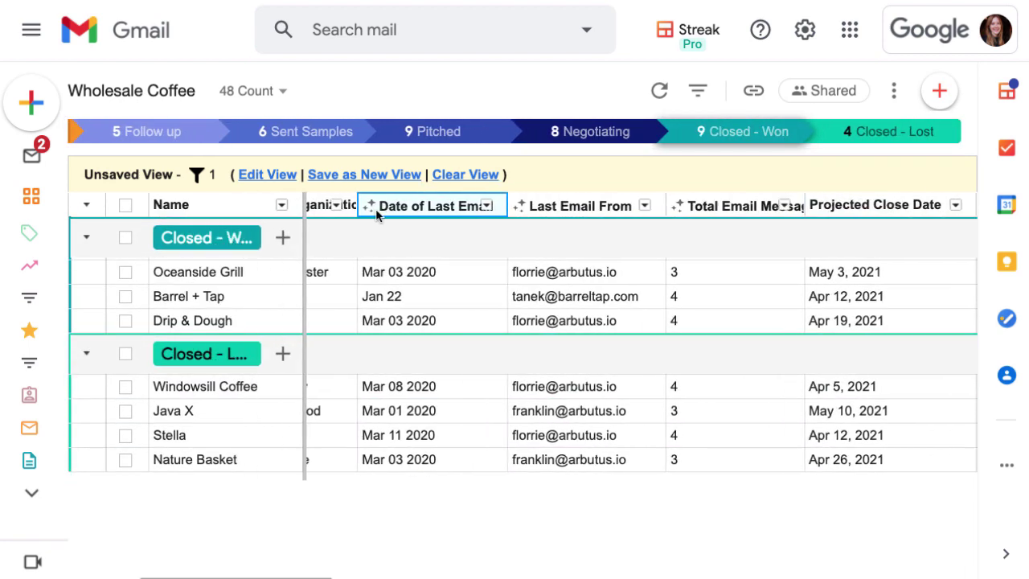
pyautogui.hscroll(-2, 376, 211)
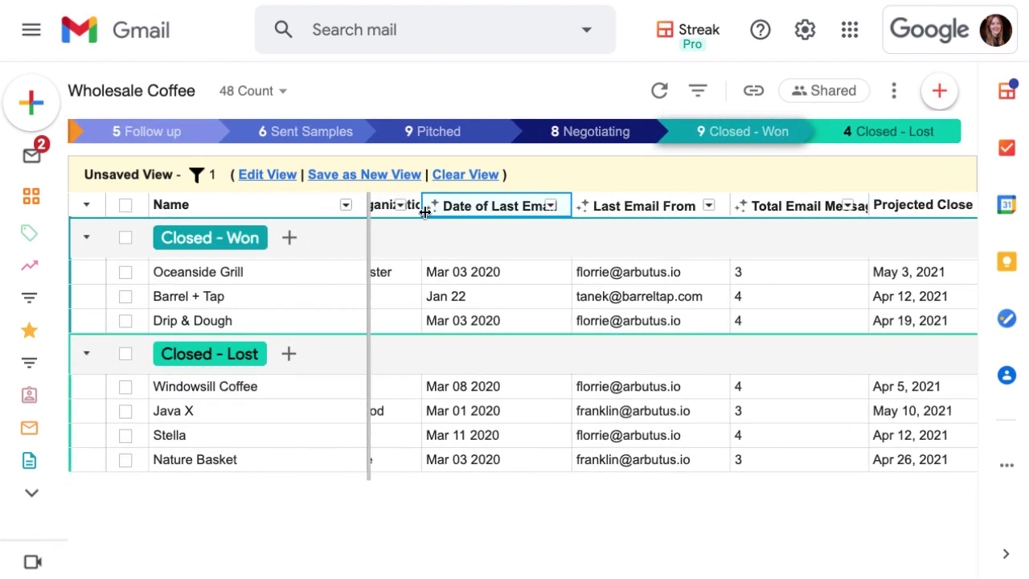
# Add a third rule: Stage Is Not Any Of Closed - Lost.
pyautogui.click(267, 175)
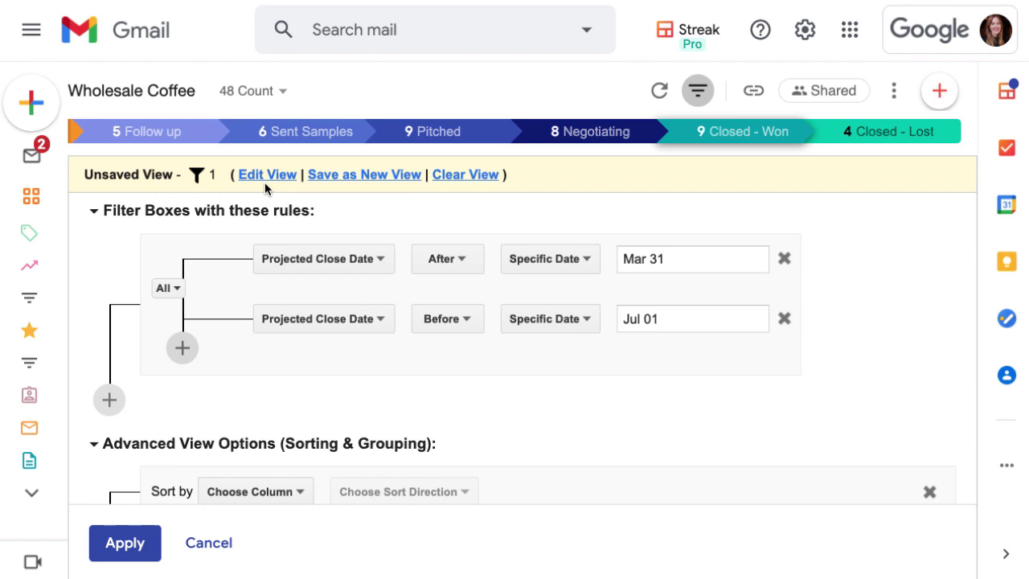
pyautogui.click(182, 348)
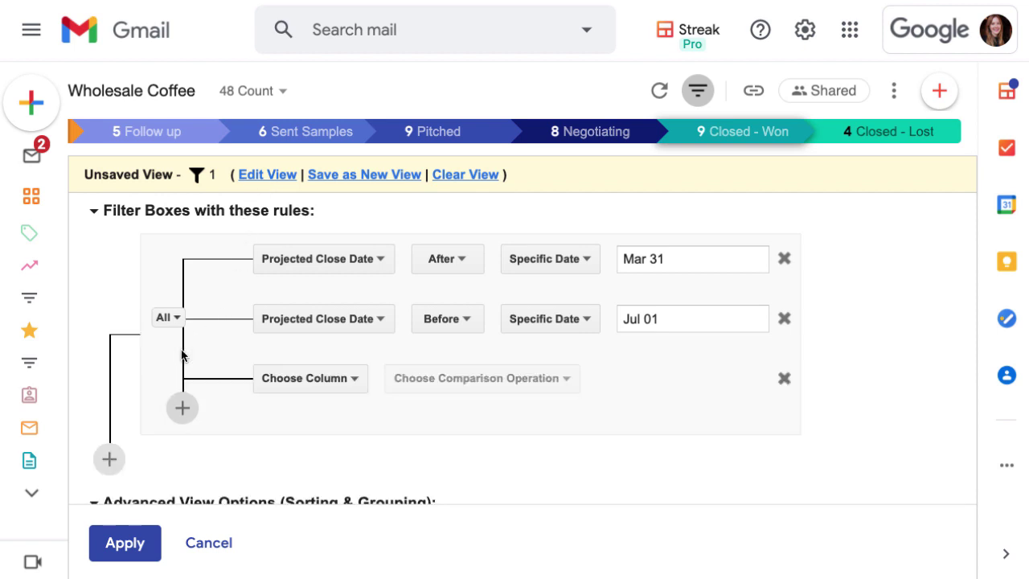
pyautogui.click(343, 386)
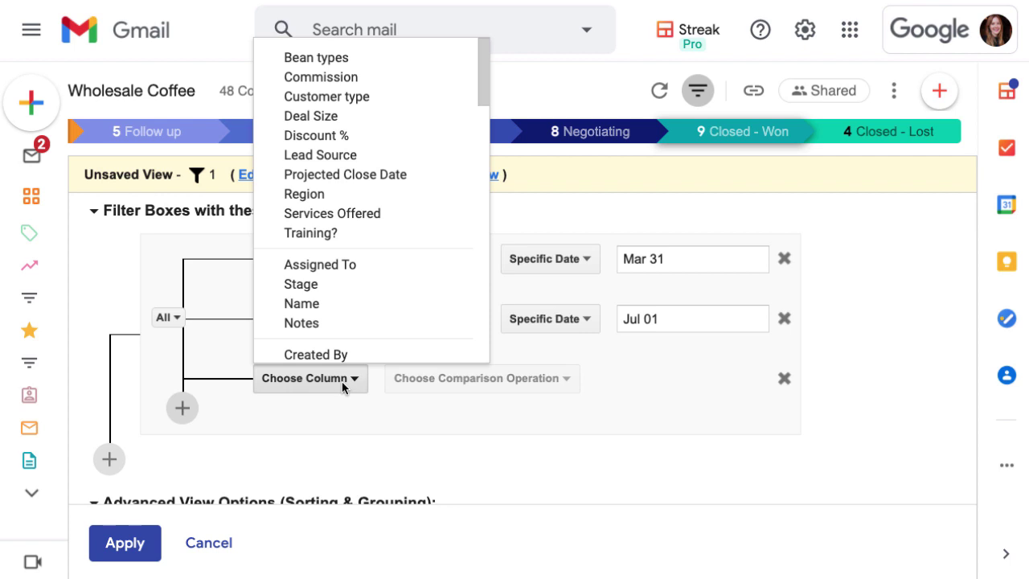
pyautogui.click(325, 287)
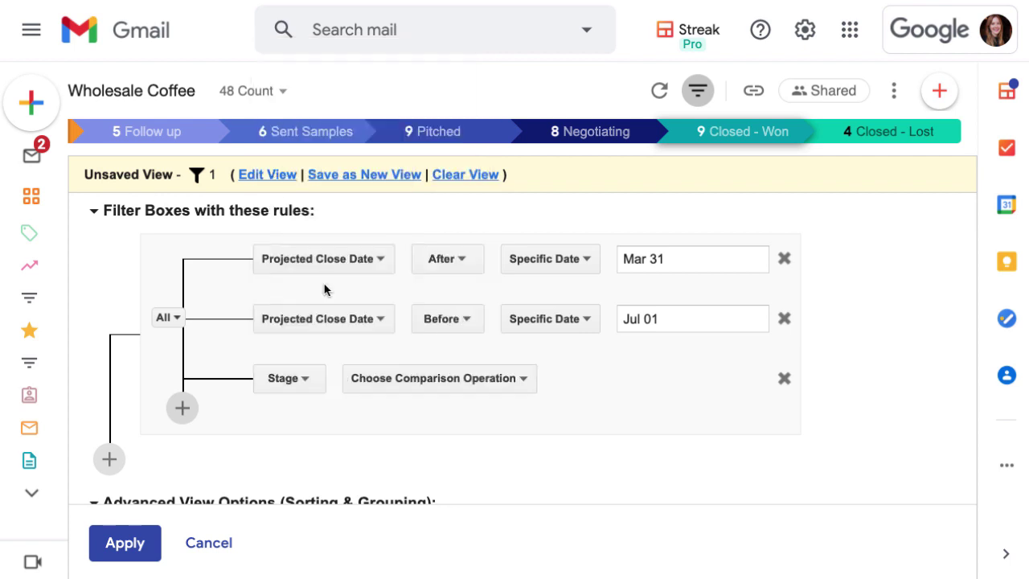
pyautogui.click(456, 378)
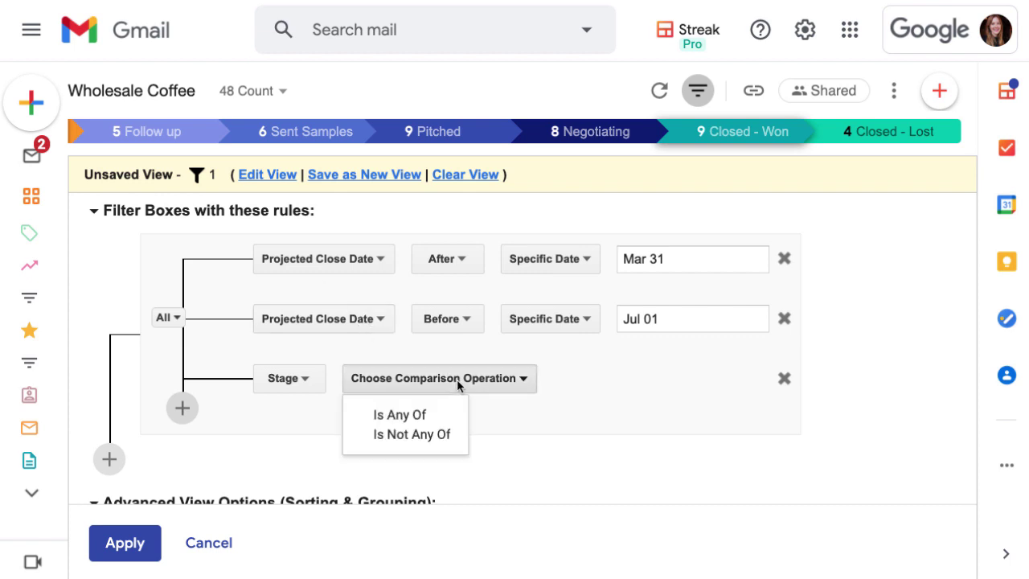
pyautogui.click(443, 435)
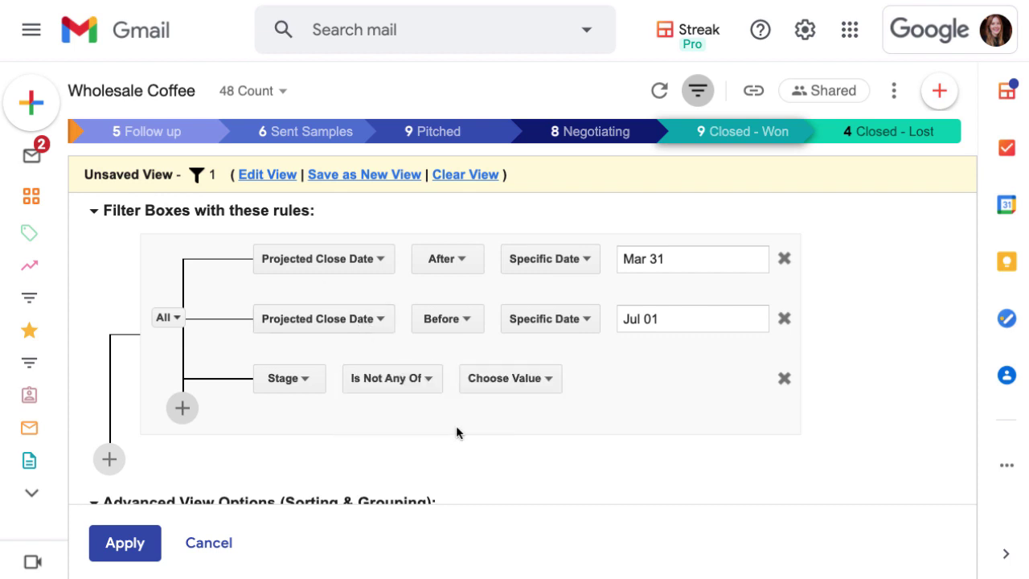
pyautogui.click(529, 381)
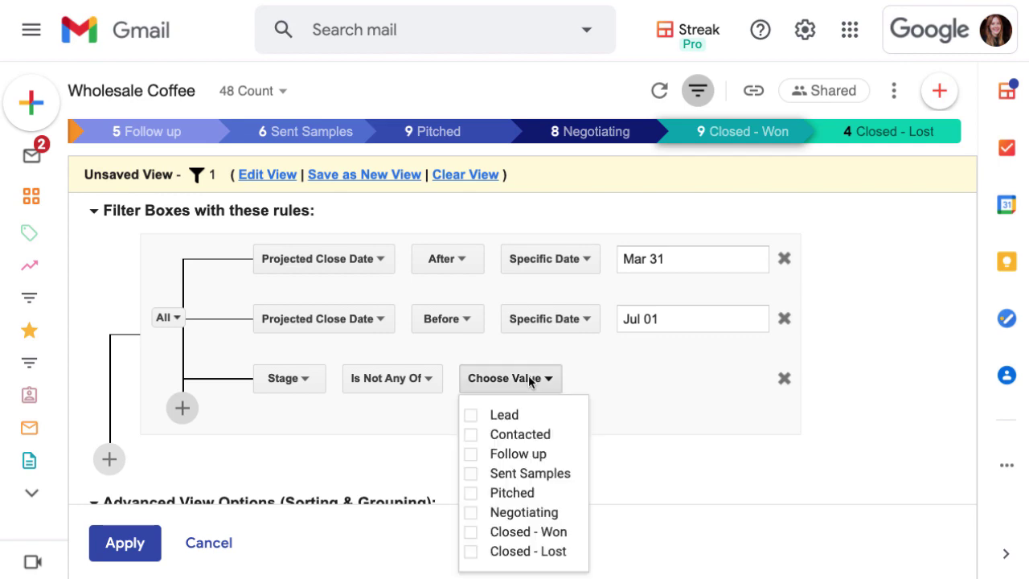
pyautogui.click(473, 551)
pyautogui.click(420, 452)
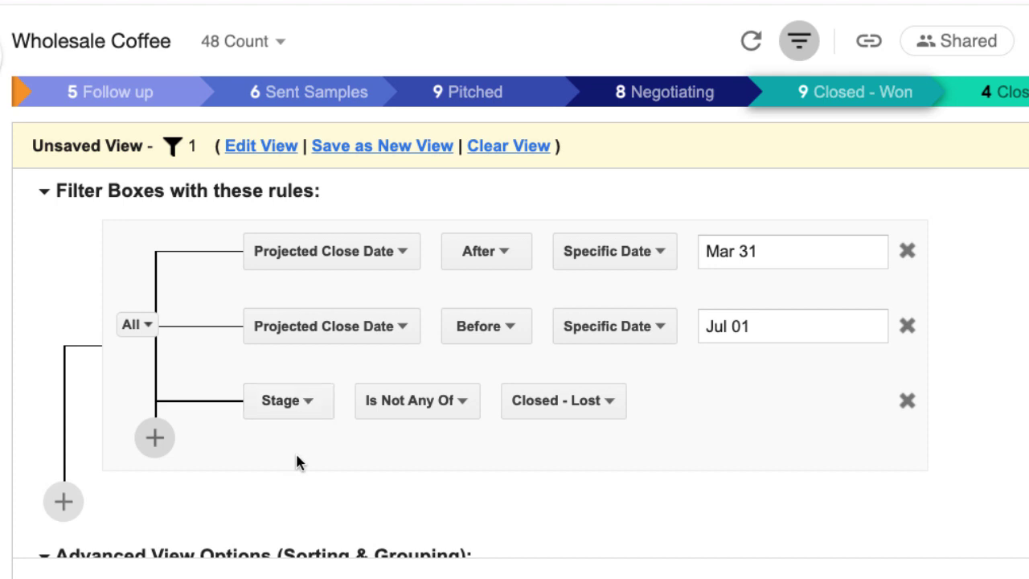
# Under Advanced View Options, set Sort by to Projected Close Date, oldest to newest.
pyautogui.scroll(-3, 303, 480)
pyautogui.scroll(-1, 313, 486)
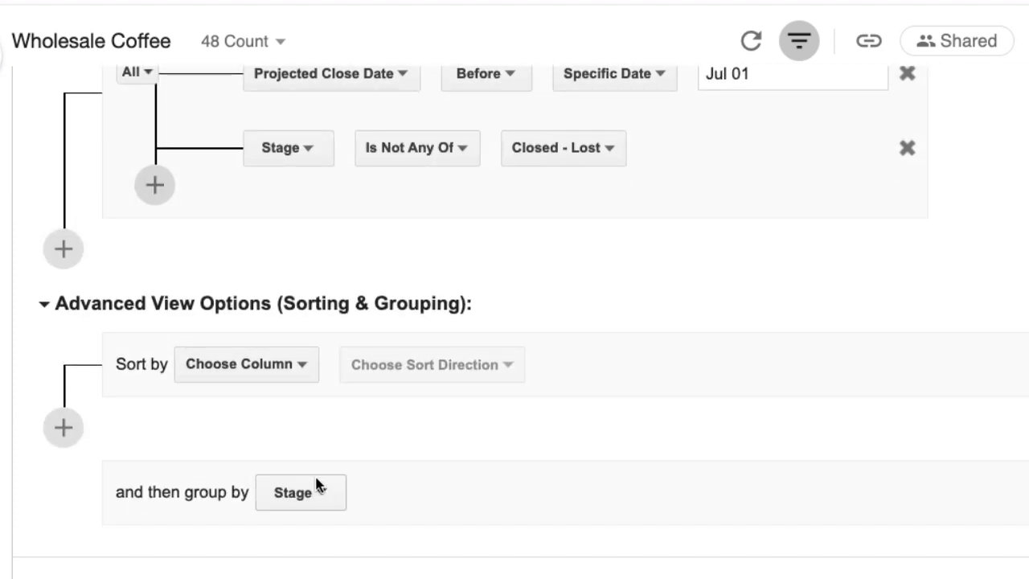
pyautogui.click(304, 363)
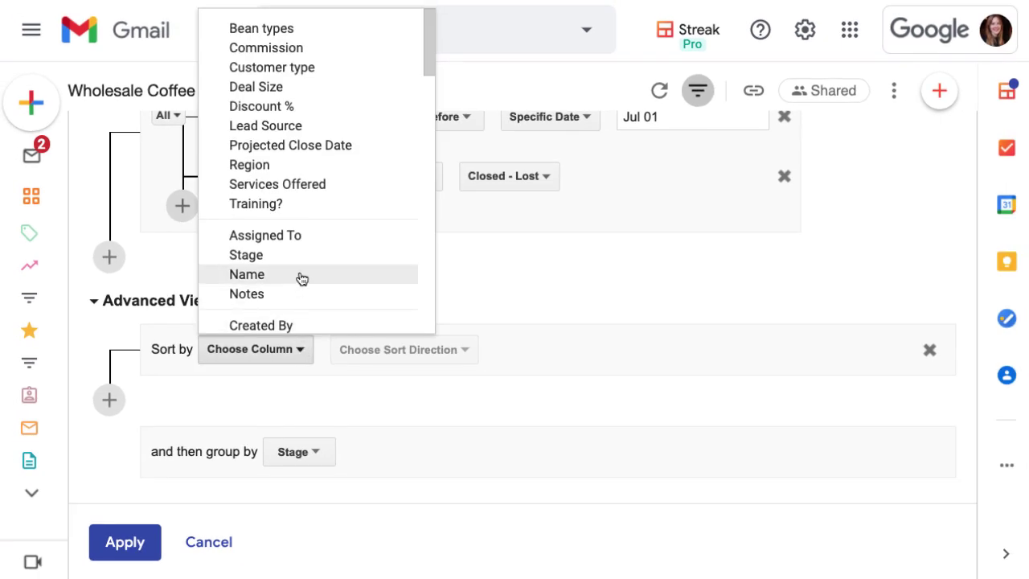
pyautogui.click(301, 150)
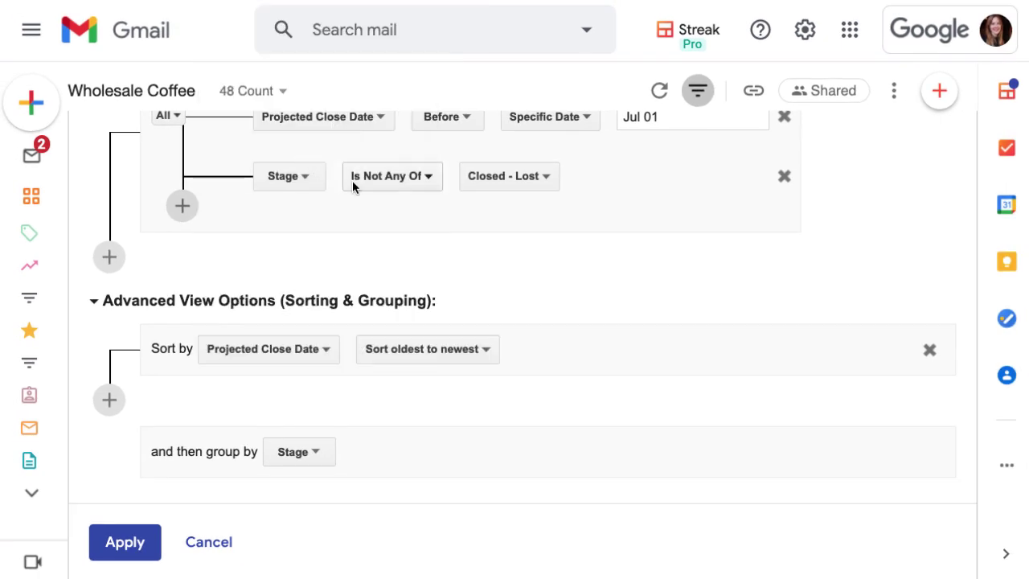
pyautogui.click(455, 351)
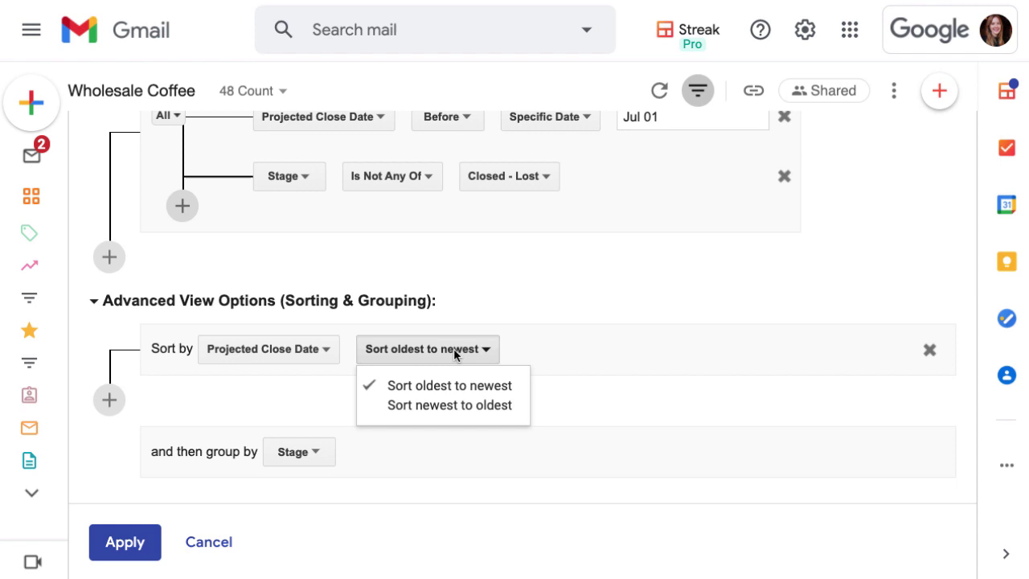
pyautogui.click(454, 352)
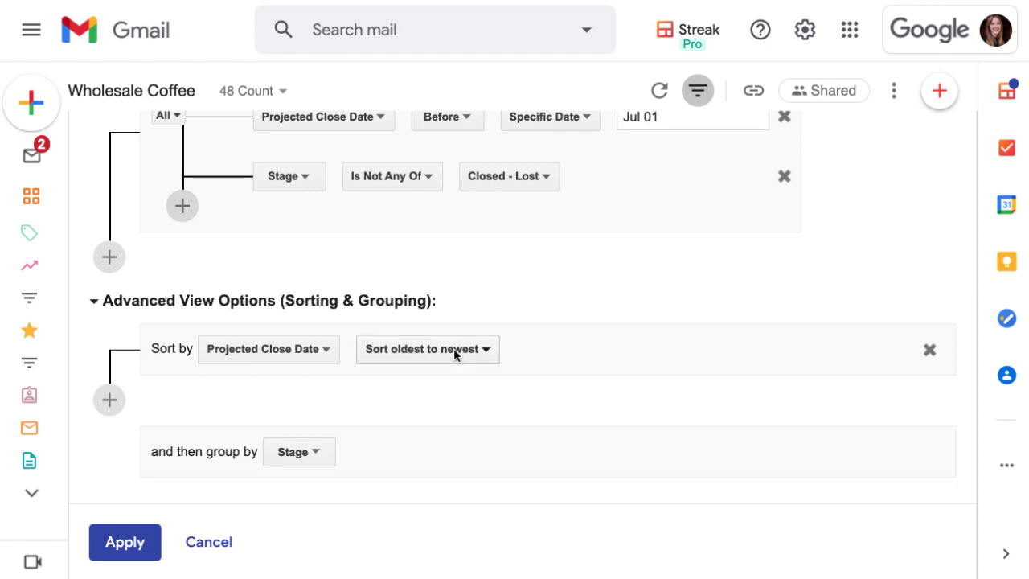
# Apply the filter and sort, then review the 44 boxes listed earliest close date first.
pyautogui.click(134, 542)
pyautogui.scroll(15, 552, 410)
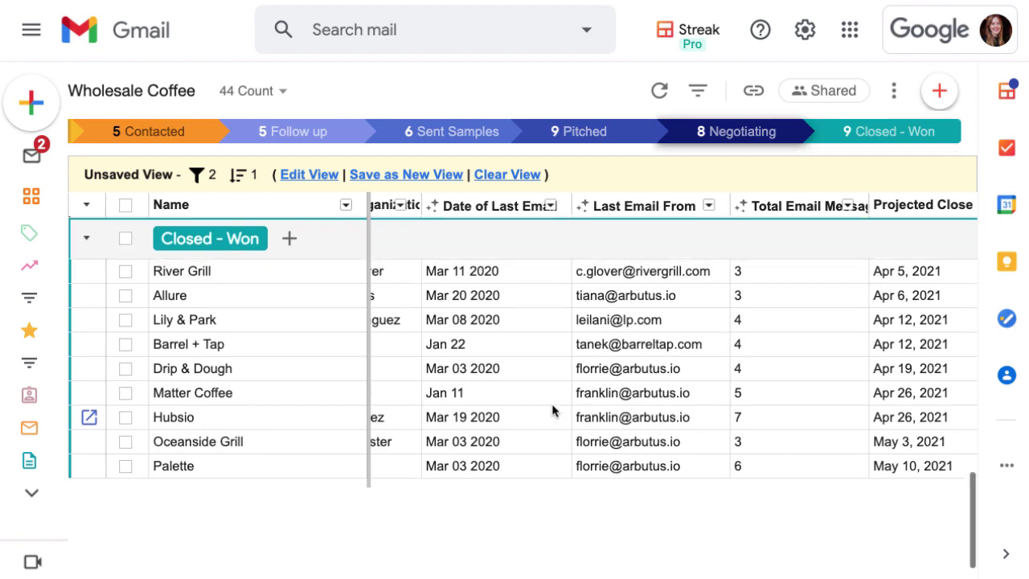
pyautogui.hscroll(8, 553, 410)
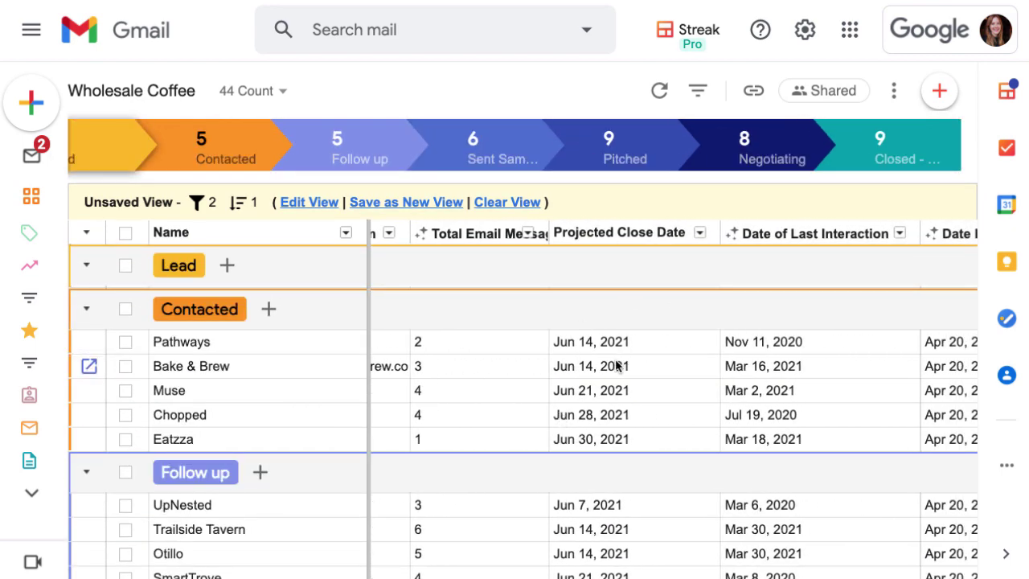
pyautogui.scroll(-5, 616, 366)
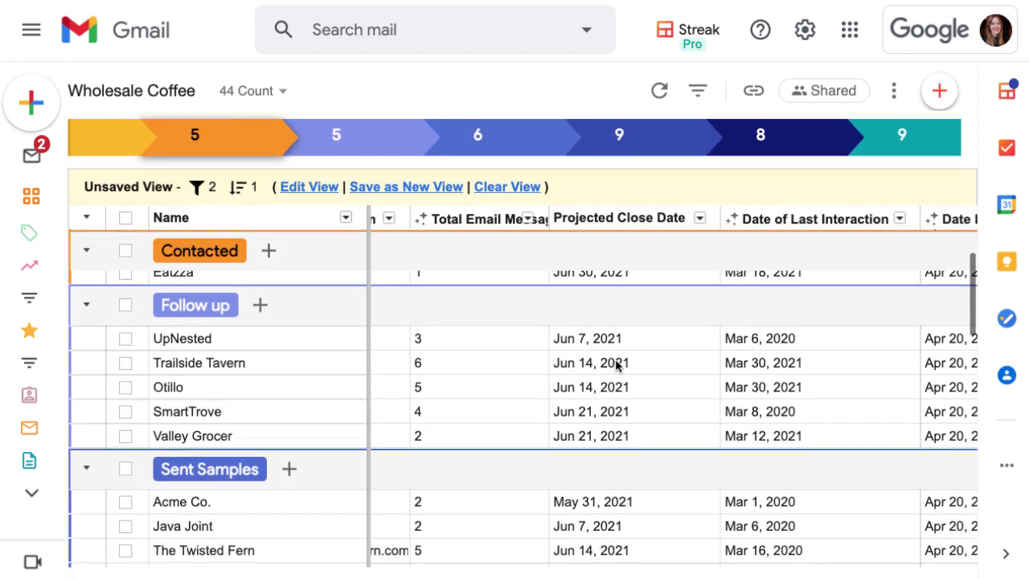
pyautogui.scroll(-4, 617, 366)
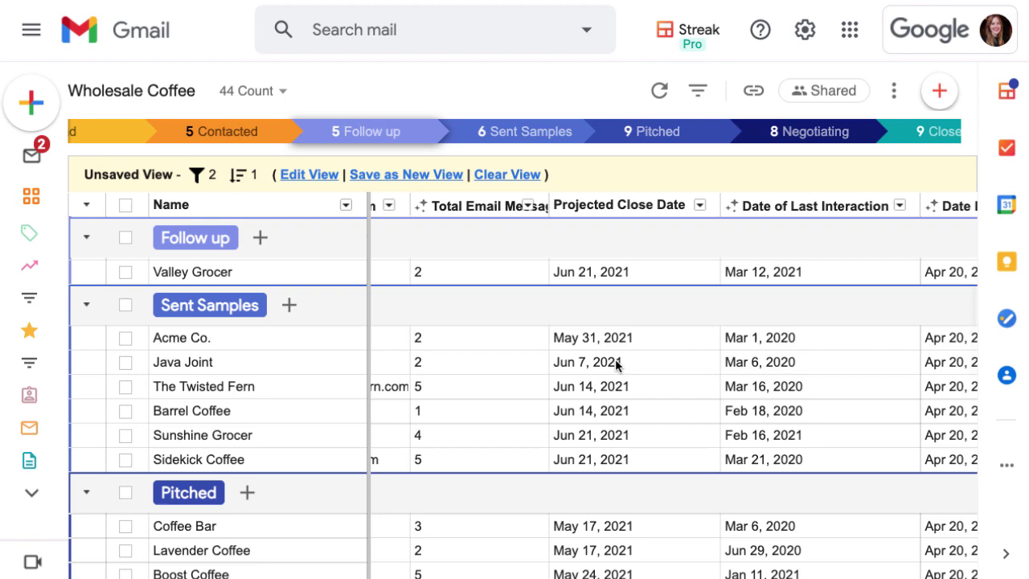
pyautogui.scroll(5, 617, 366)
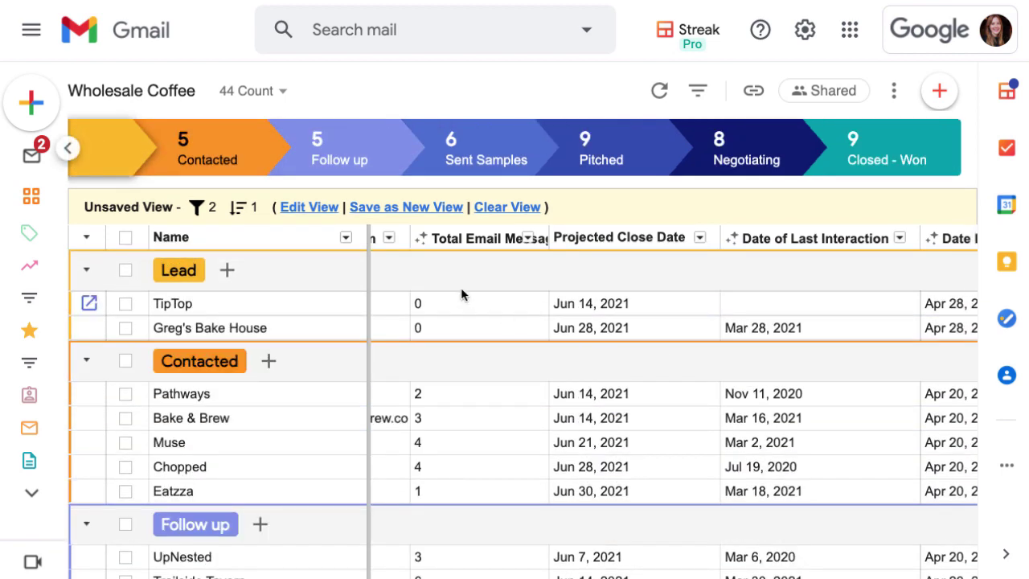
# Reopen the view editor and group by Projected Close Date with Month as each group.
pyautogui.click(315, 212)
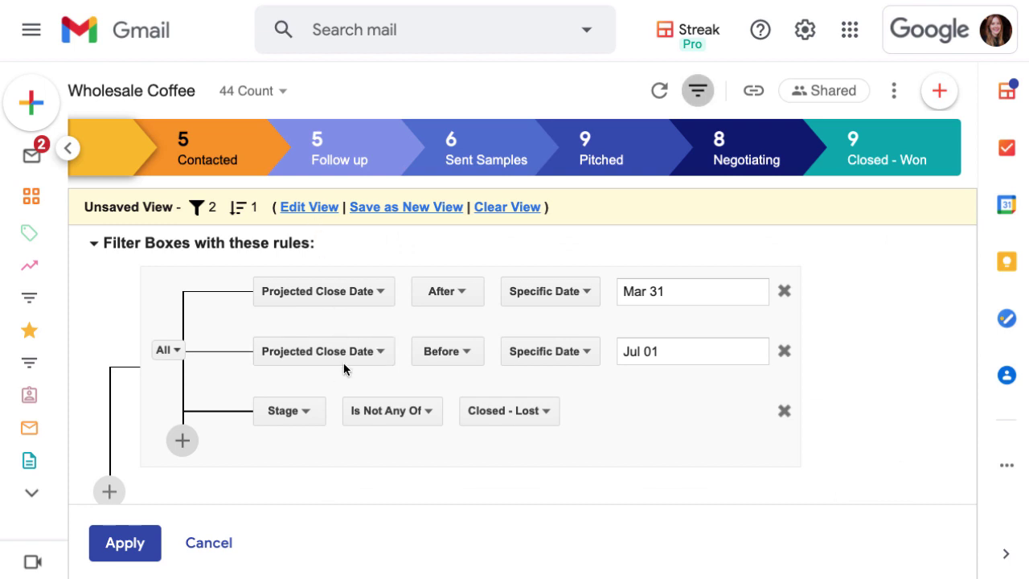
pyautogui.scroll(-3, 344, 378)
pyautogui.scroll(-2, 344, 378)
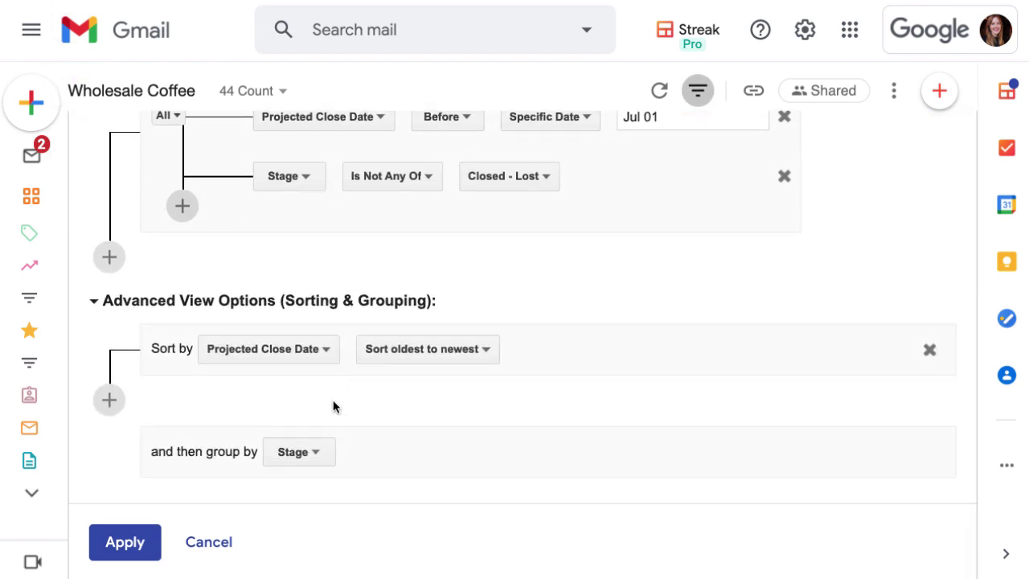
pyautogui.click(317, 454)
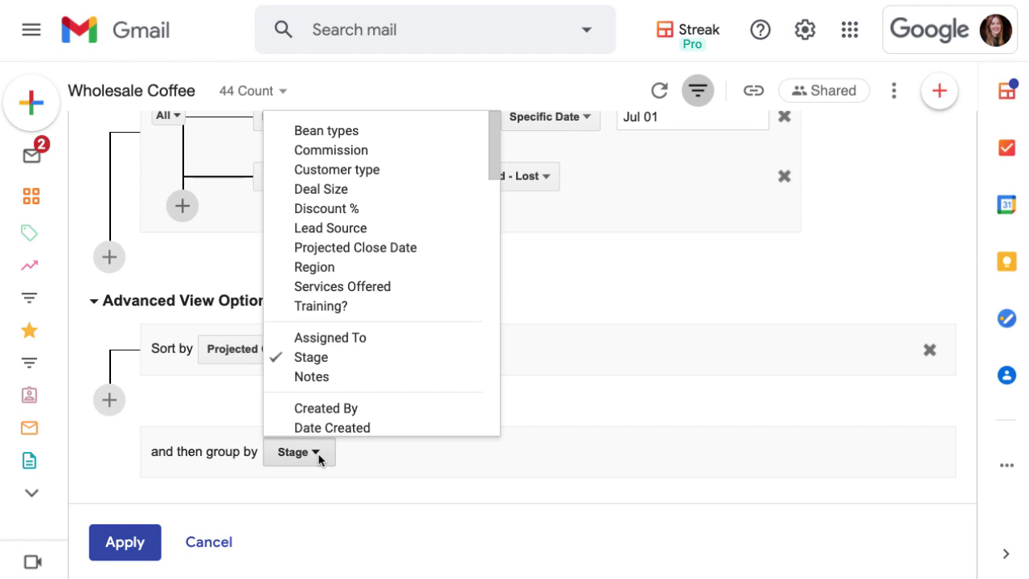
pyautogui.click(349, 249)
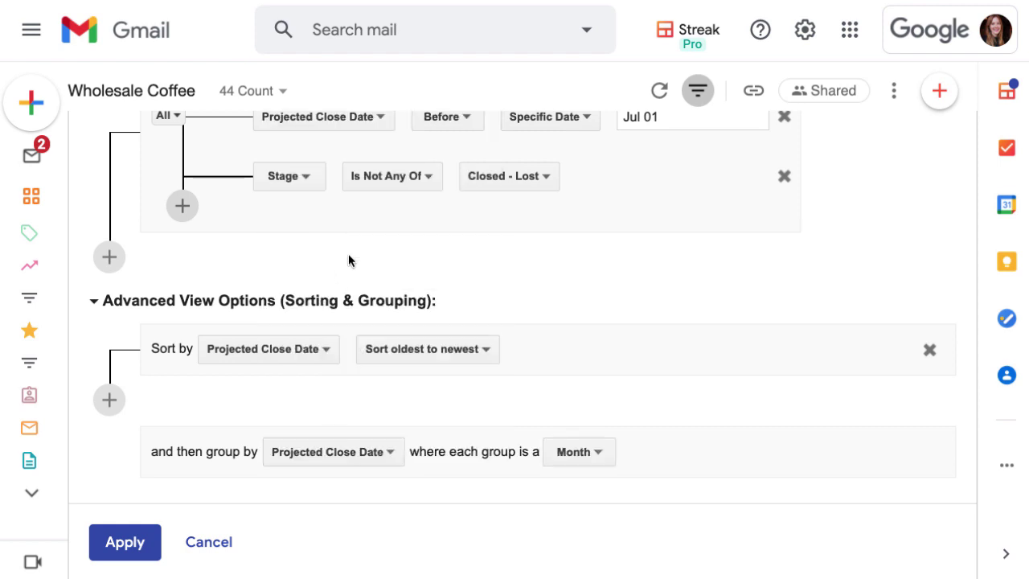
pyautogui.click(563, 458)
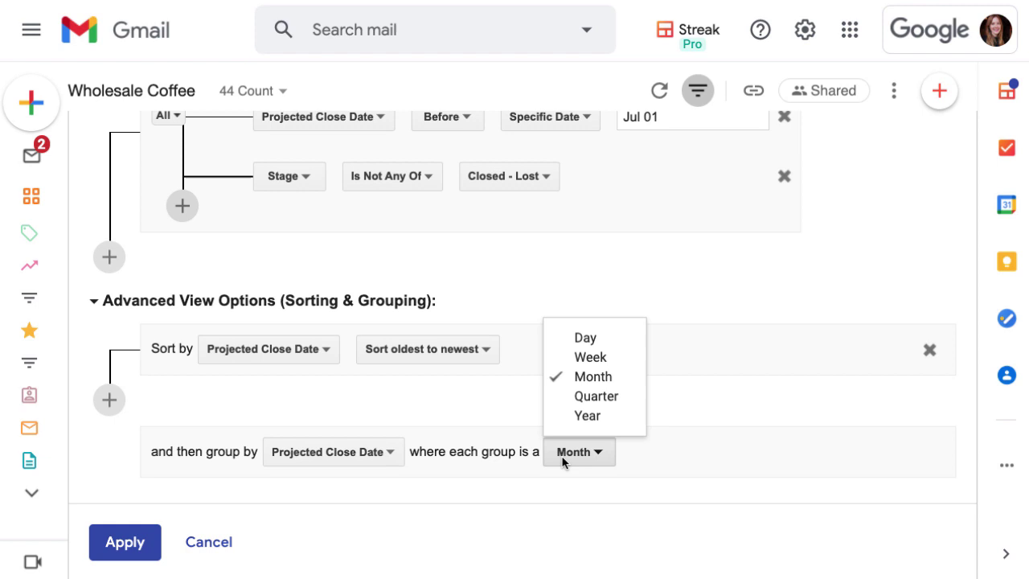
pyautogui.click(562, 458)
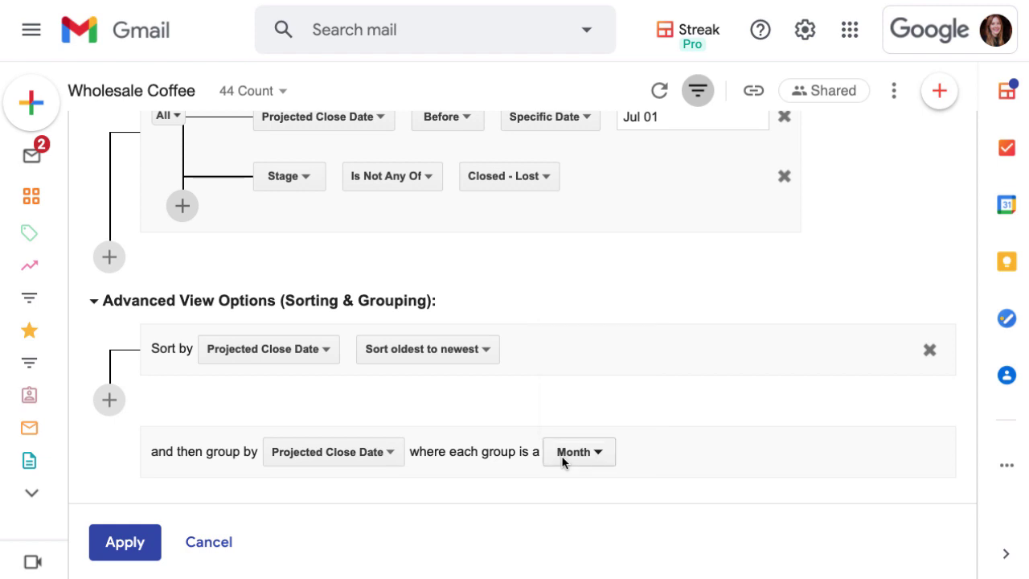
# Apply the grouping, review April (8), May (19) and June (17) 2021, then select Deal Size.
pyautogui.click(124, 541)
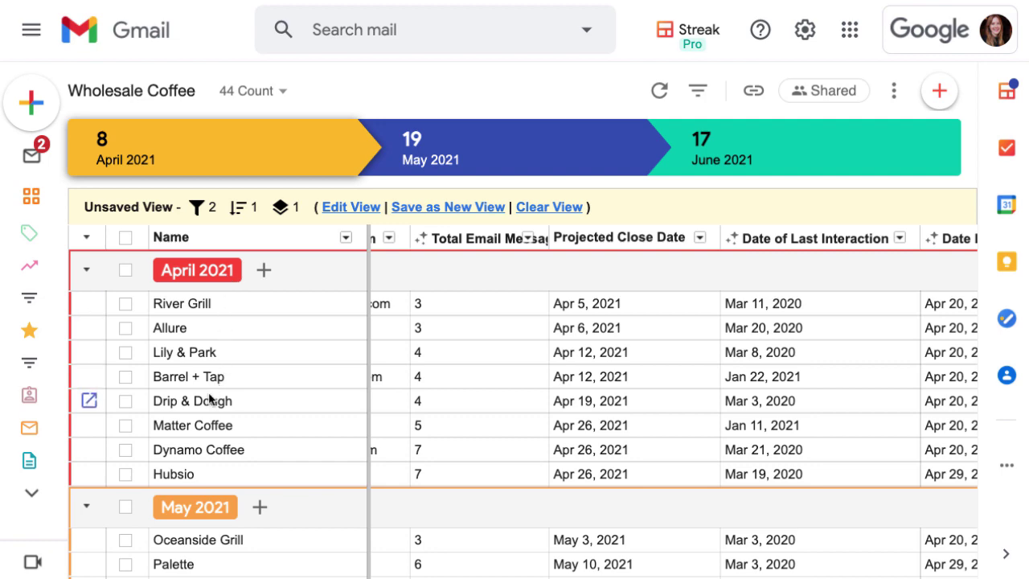
pyautogui.scroll(-5, 208, 392)
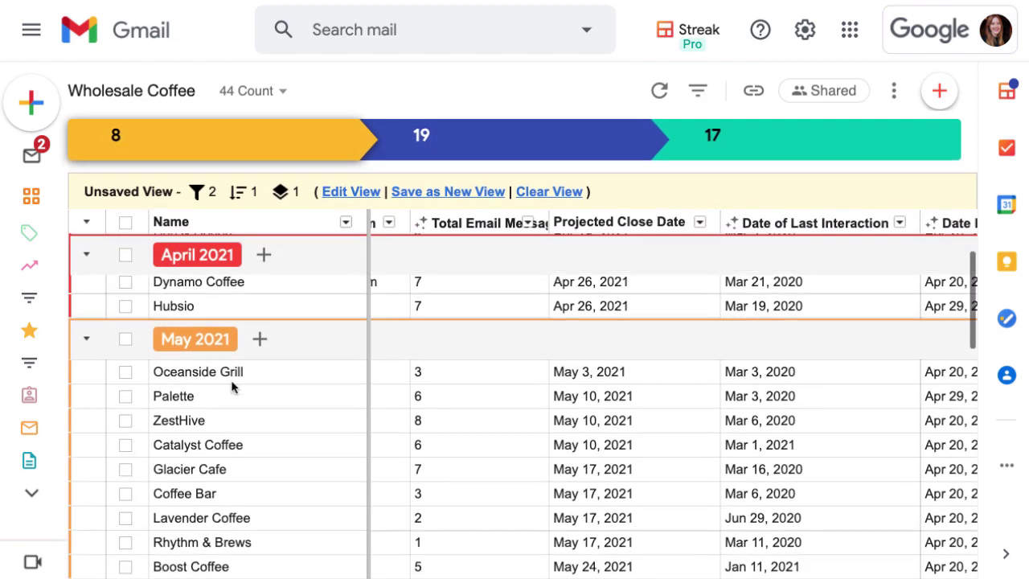
pyautogui.scroll(-8, 232, 388)
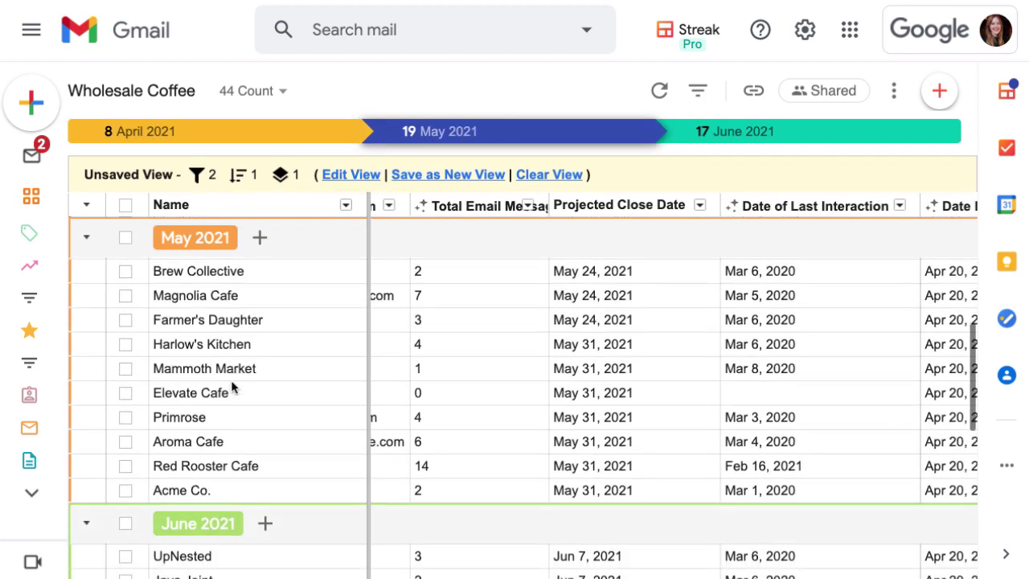
pyautogui.scroll(-3, 231, 387)
pyautogui.hscroll(10, 498, 306)
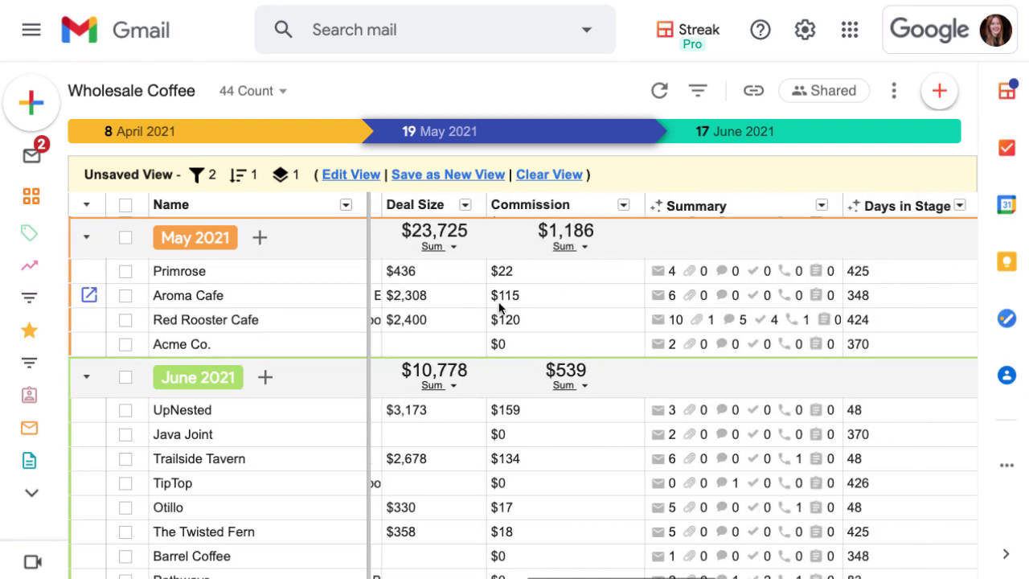
pyautogui.hscroll(-1, 499, 307)
pyautogui.scroll(3, 498, 307)
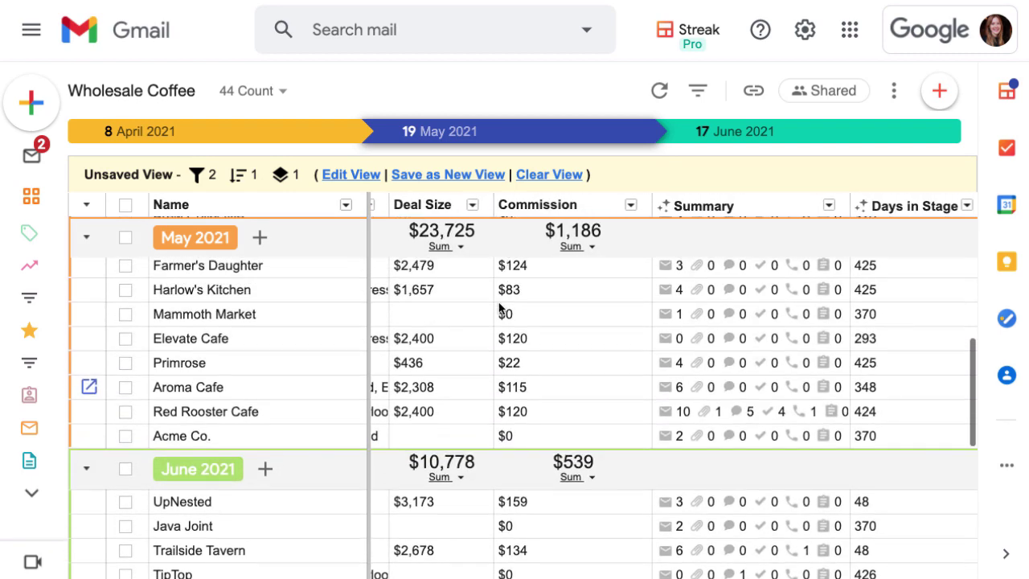
pyautogui.scroll(8, 499, 307)
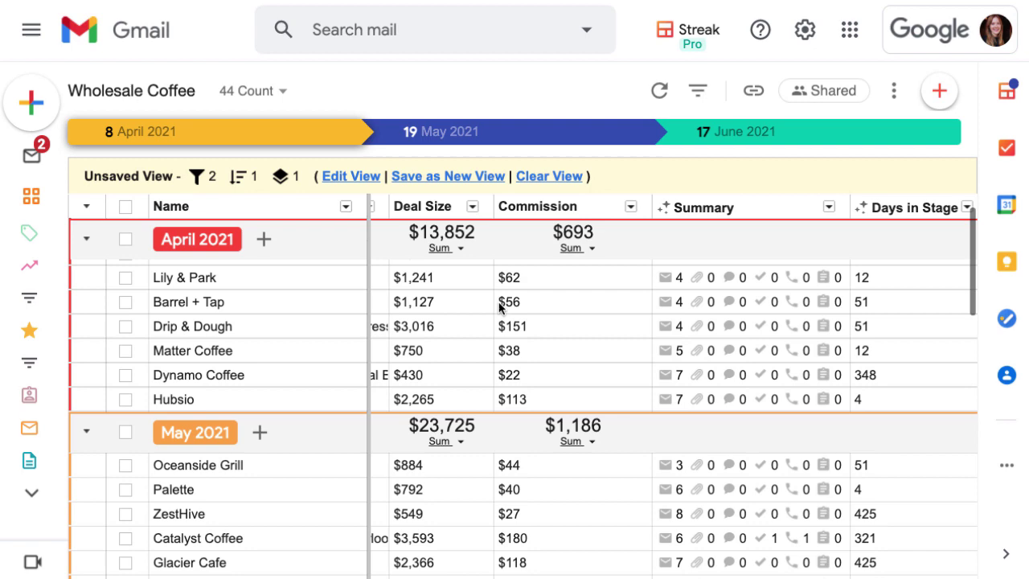
pyautogui.scroll(3, 498, 305)
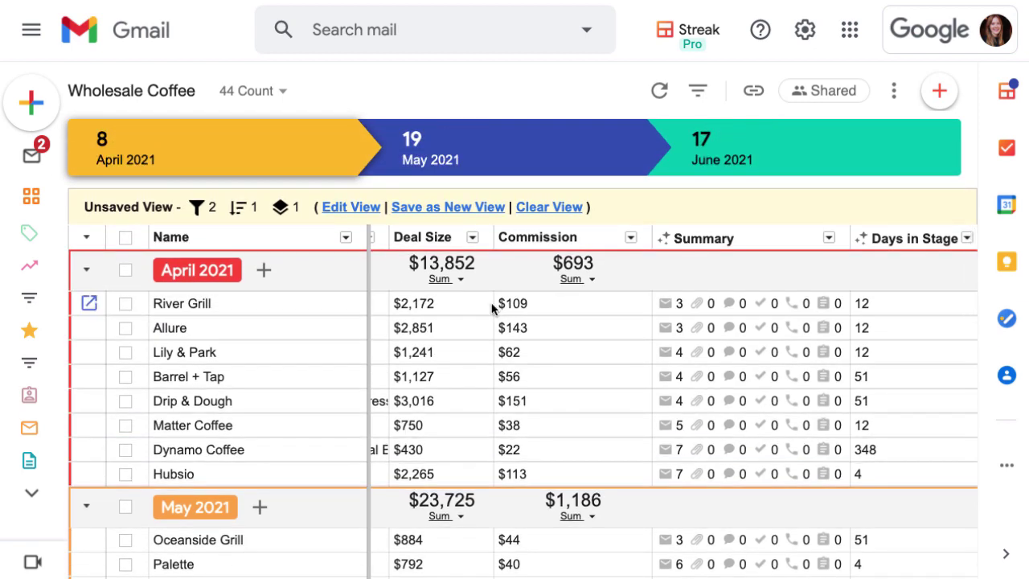
pyautogui.click(430, 237)
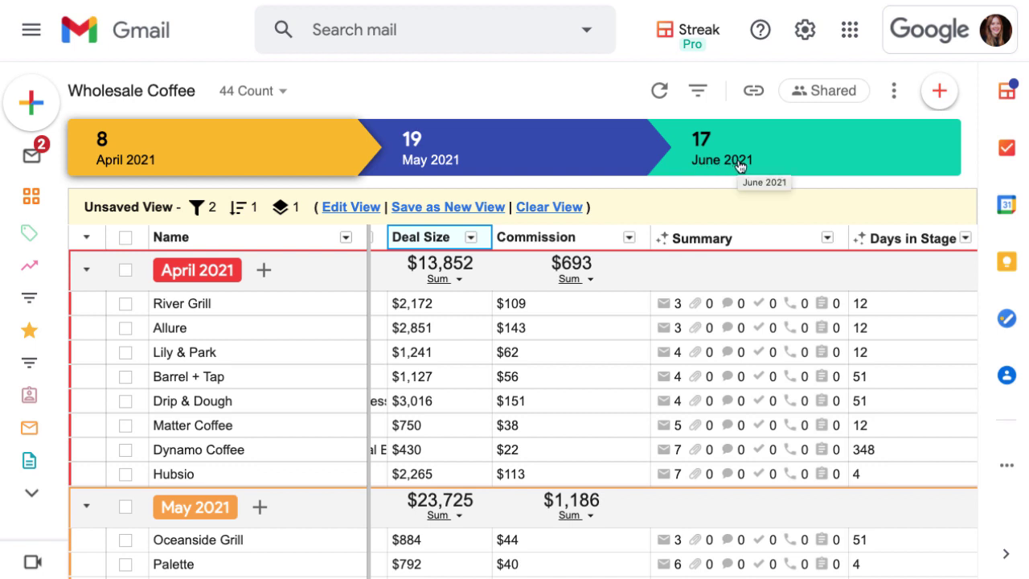
# Add a Column Chart of the month groups via Pipeline Visualization in the three-dot menu.
pyautogui.click(895, 96)
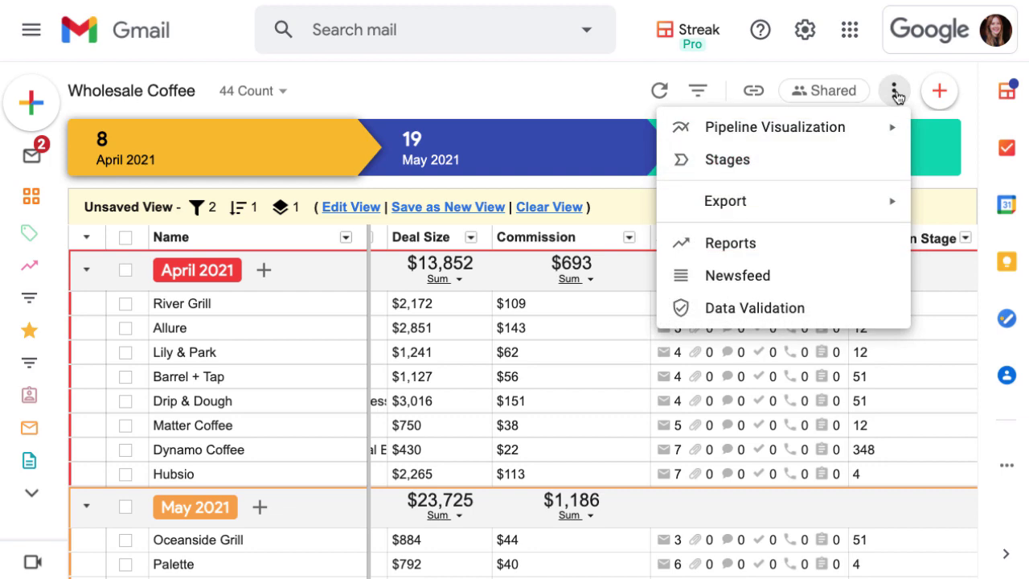
pyautogui.moveTo(824, 130)
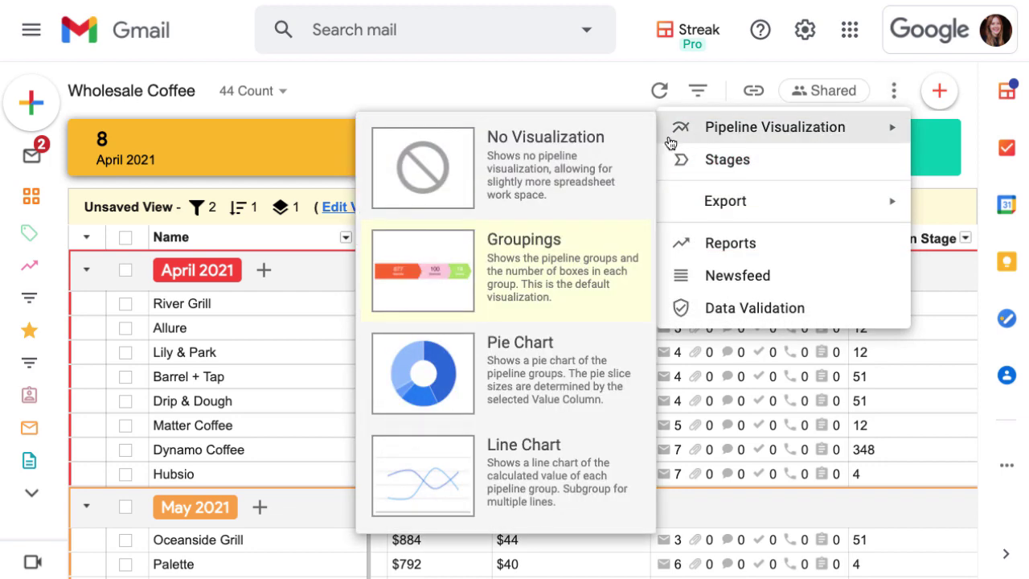
pyautogui.scroll(-2, 599, 179)
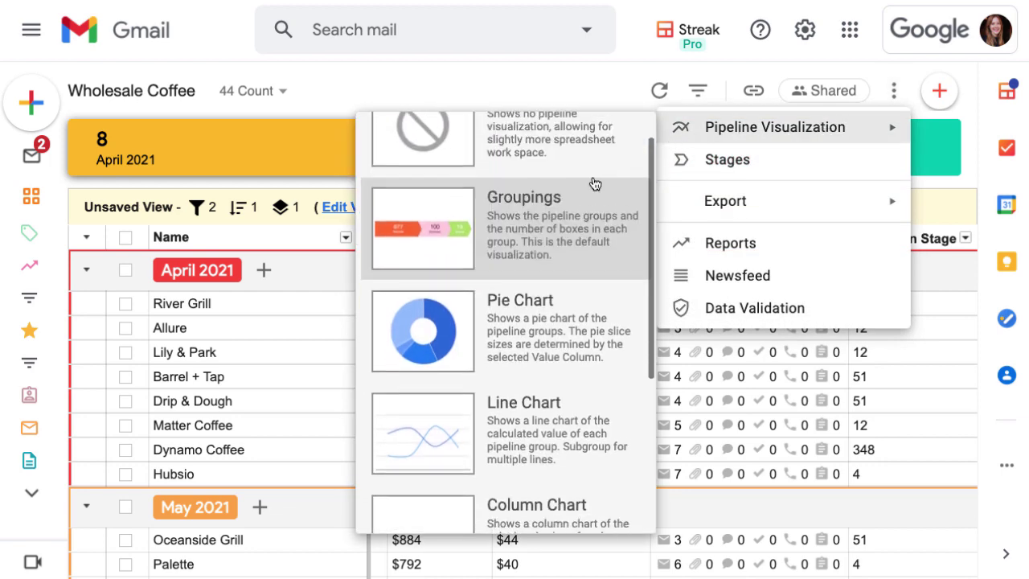
pyautogui.scroll(-4, 593, 184)
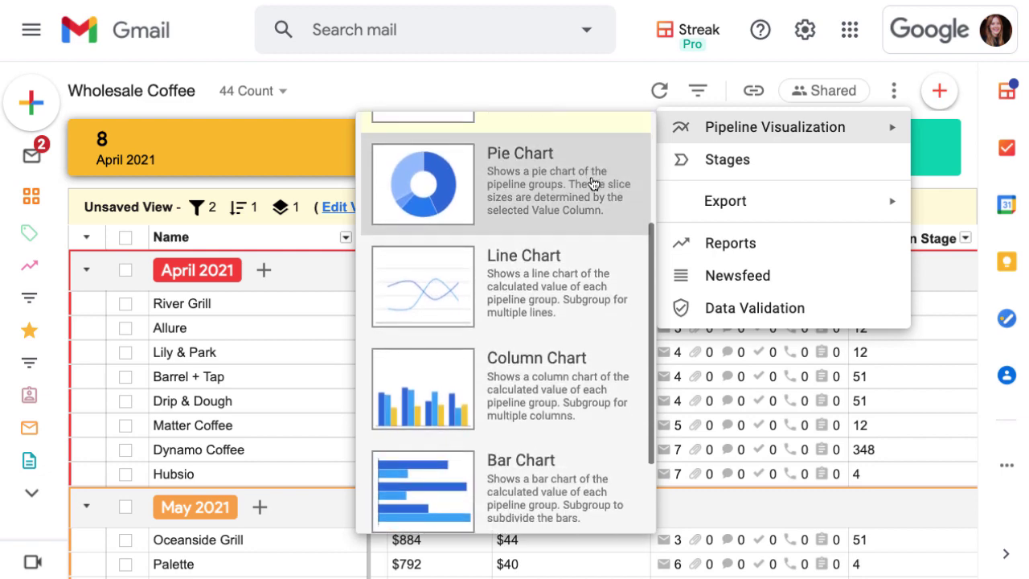
pyautogui.scroll(-3, 591, 184)
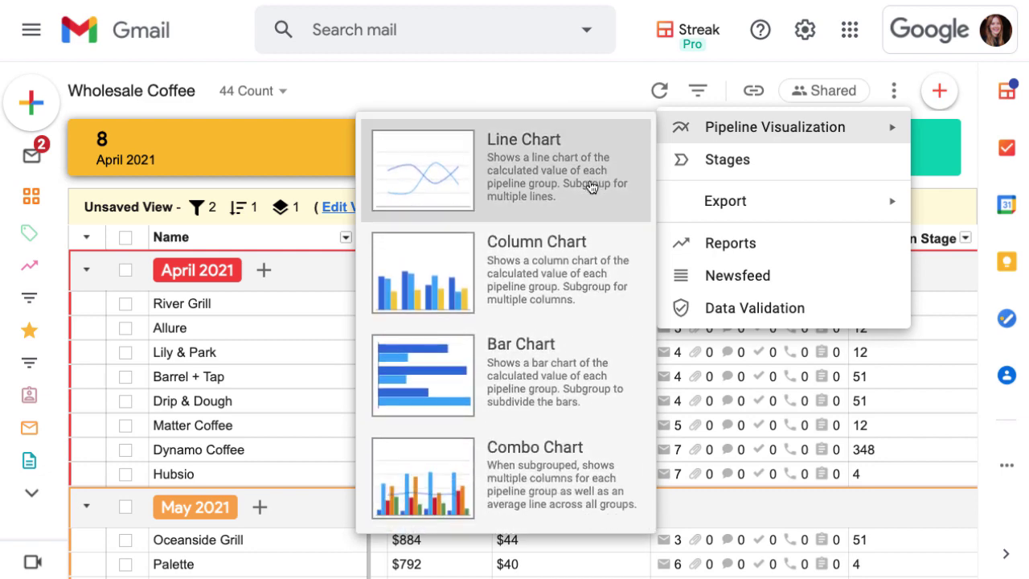
pyautogui.click(553, 268)
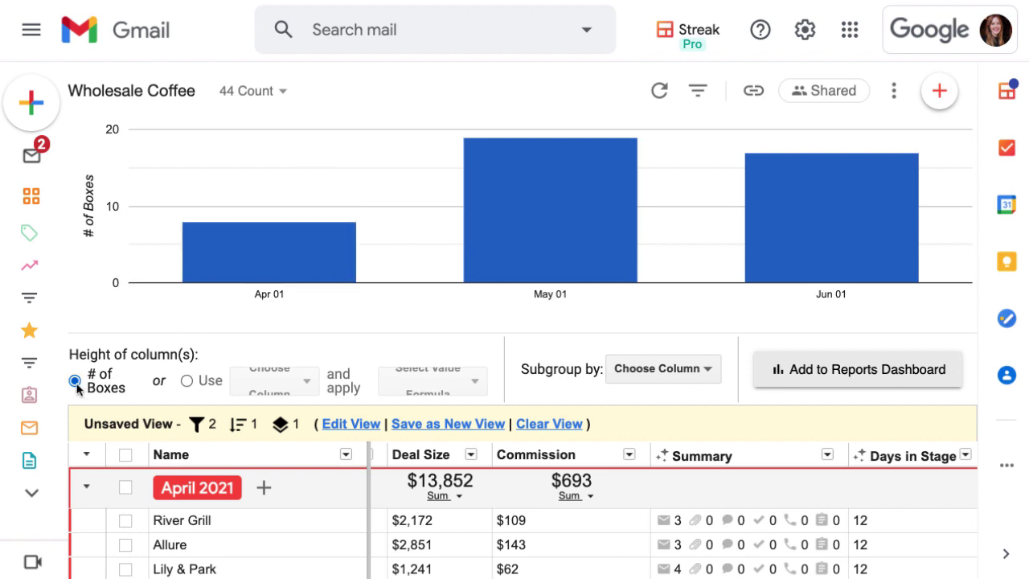
# Base chart column heights on the Sum of Deal Size, giving Apr $13,852 and May $23,725.
pyautogui.click(186, 380)
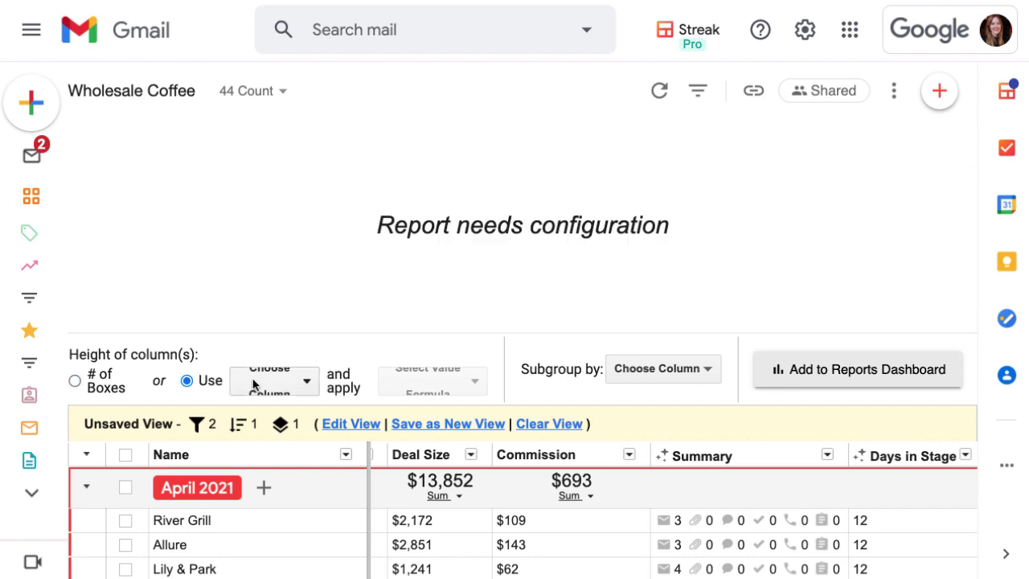
pyautogui.click(305, 385)
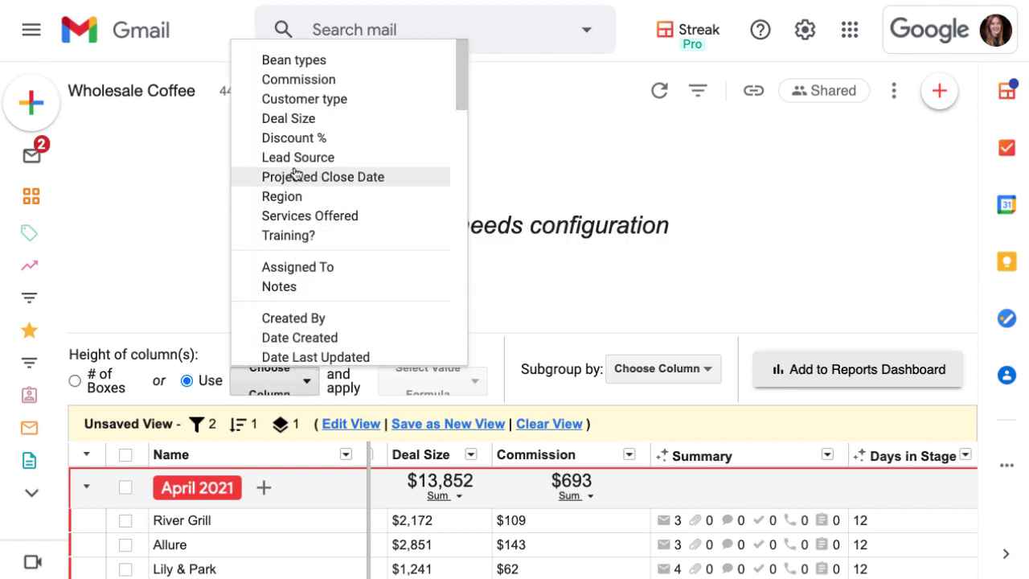
pyautogui.click(292, 119)
pyautogui.moveTo(354, 225)
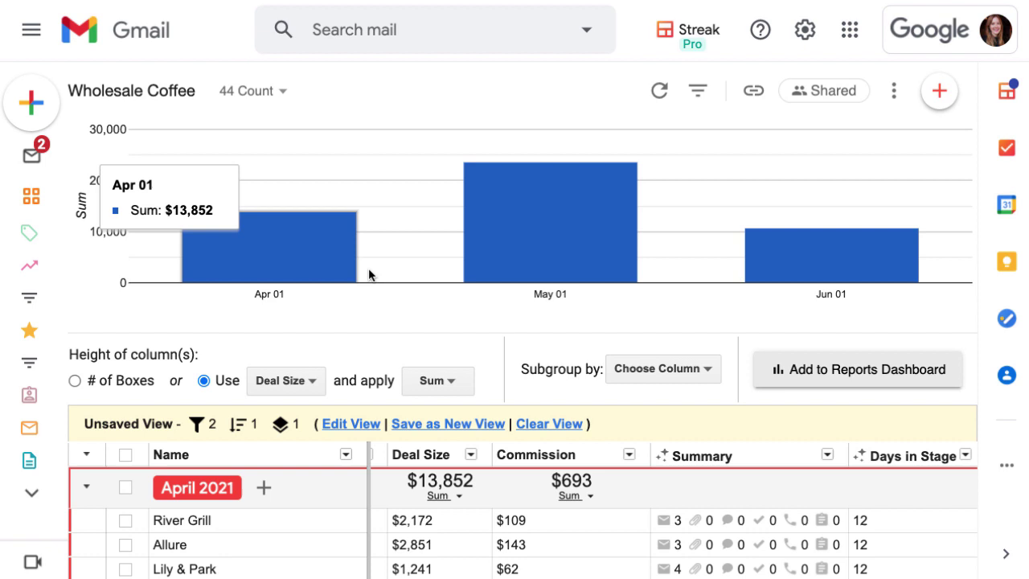
pyautogui.moveTo(520, 254)
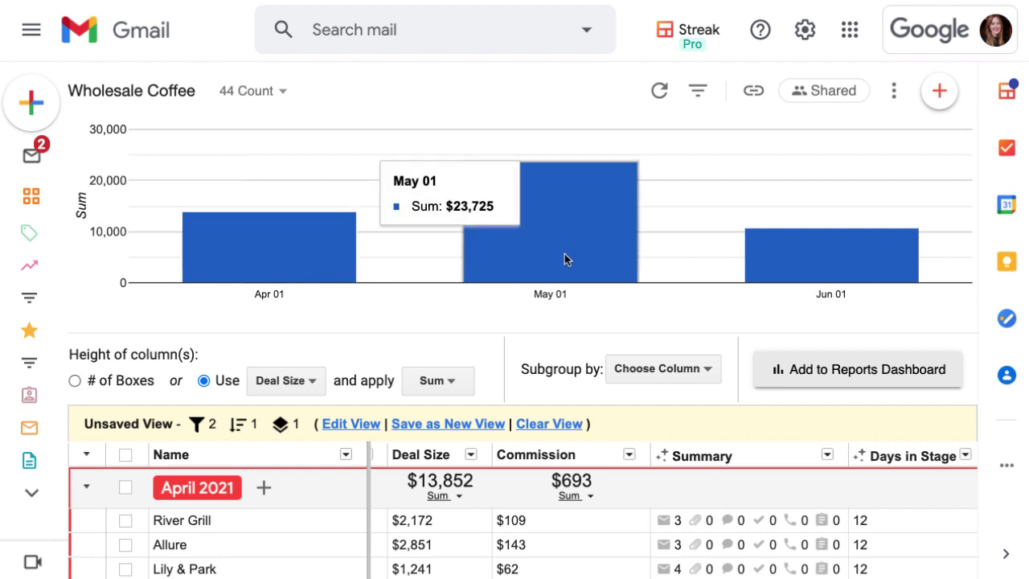
pyautogui.moveTo(797, 254)
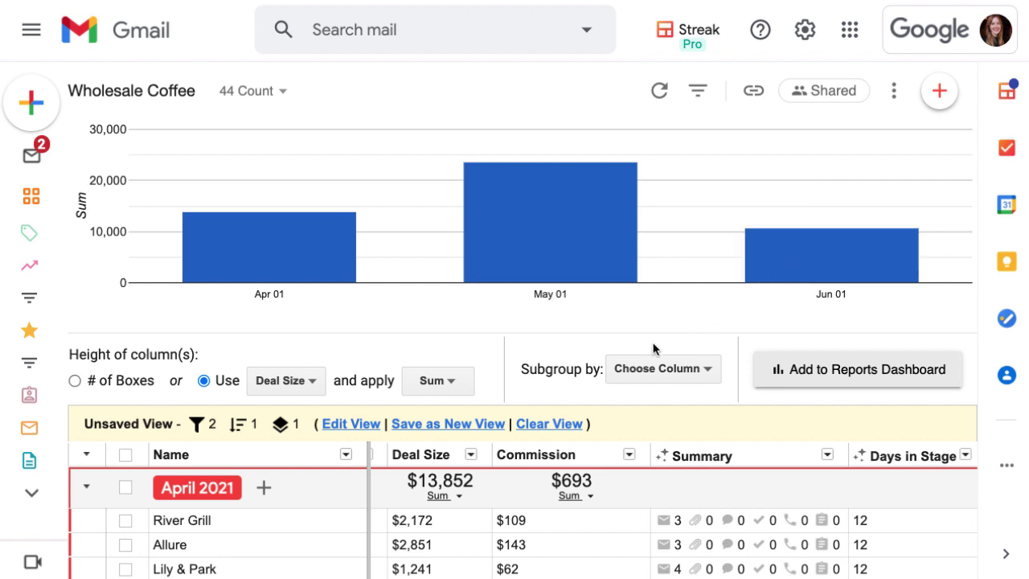
# Subgroup the chart columns by Assigned To, switching from an initial Customer type choice.
pyautogui.click(648, 371)
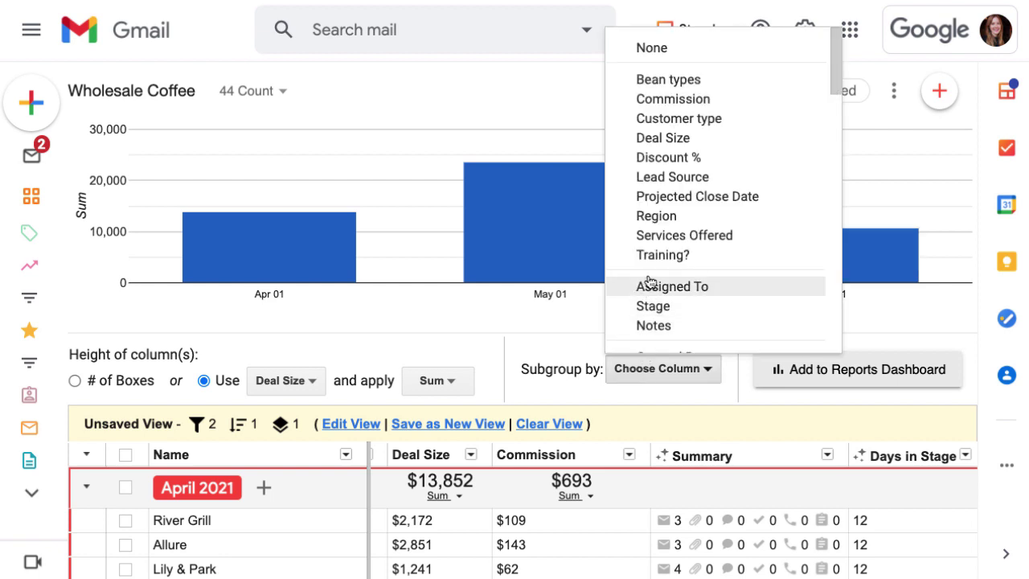
pyautogui.click(666, 122)
pyautogui.moveTo(544, 193)
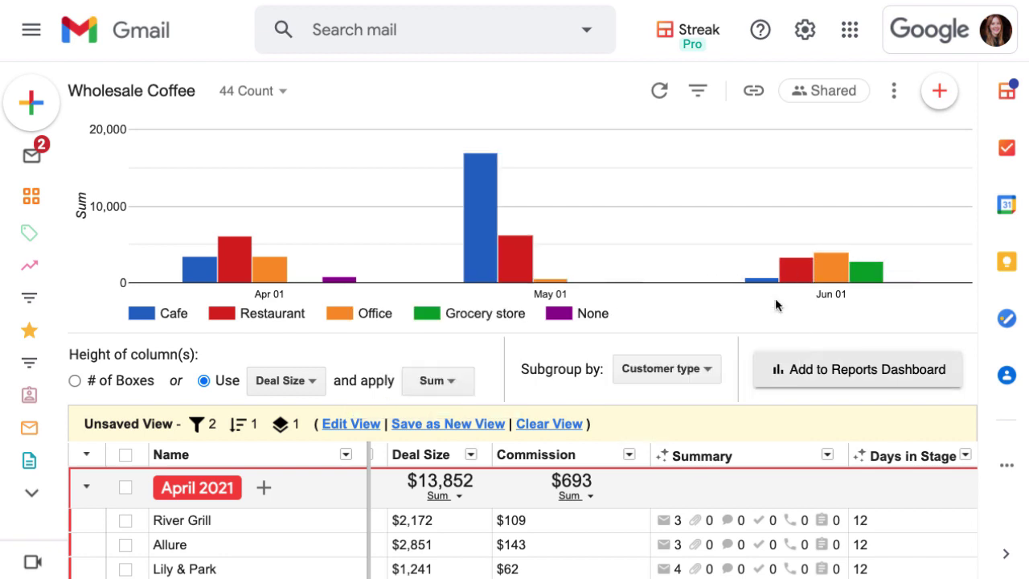
pyautogui.click(684, 369)
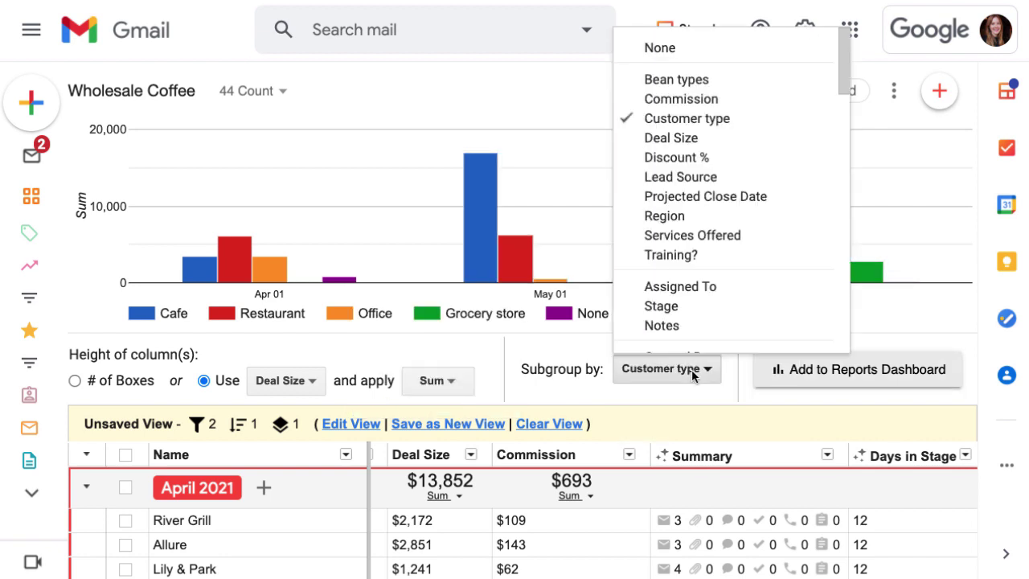
pyautogui.click(680, 287)
pyautogui.moveTo(508, 254)
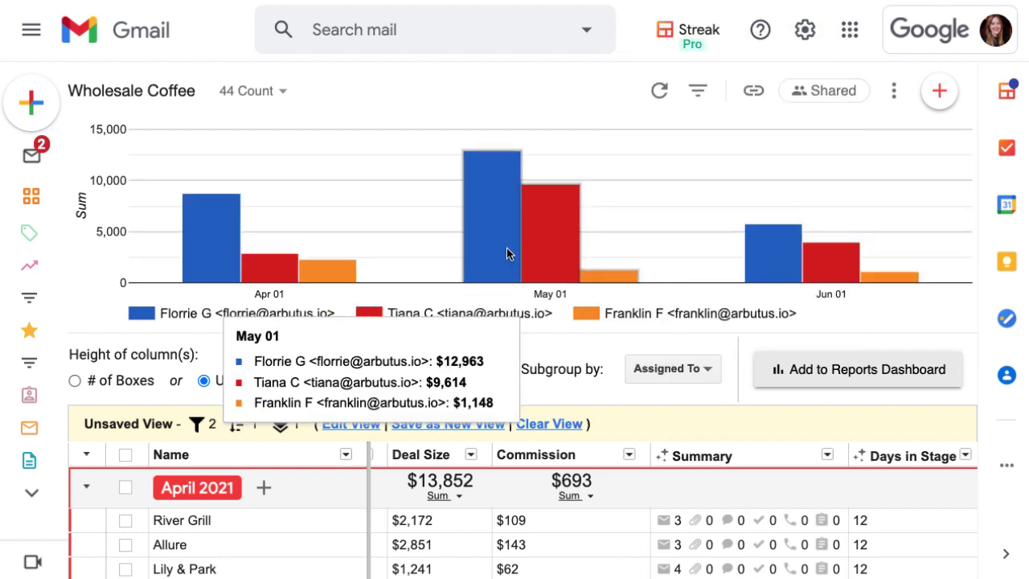
pyautogui.moveTo(259, 278)
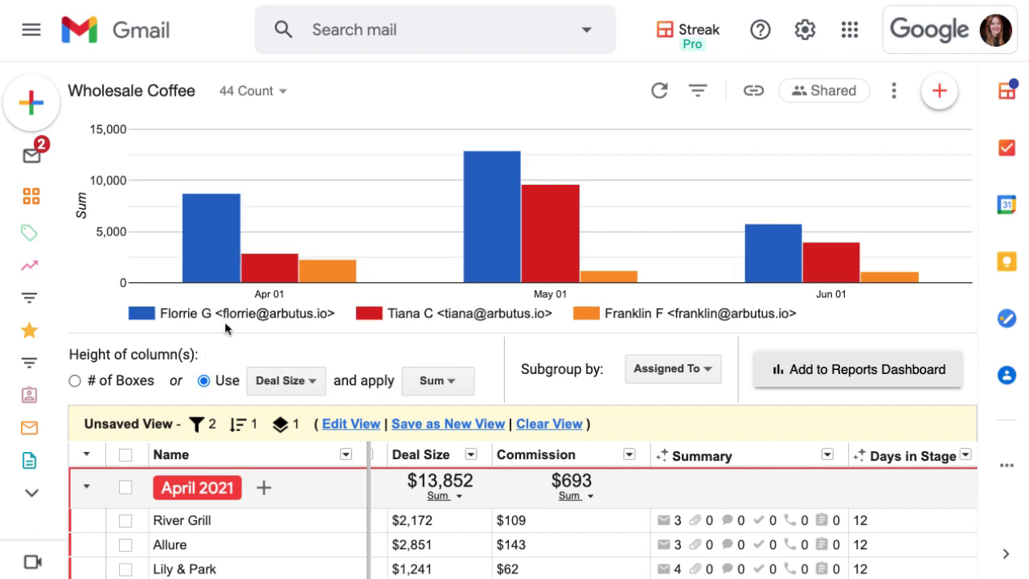
# Save the current setup as a new view named 'projected close by month'.
pyautogui.click(412, 427)
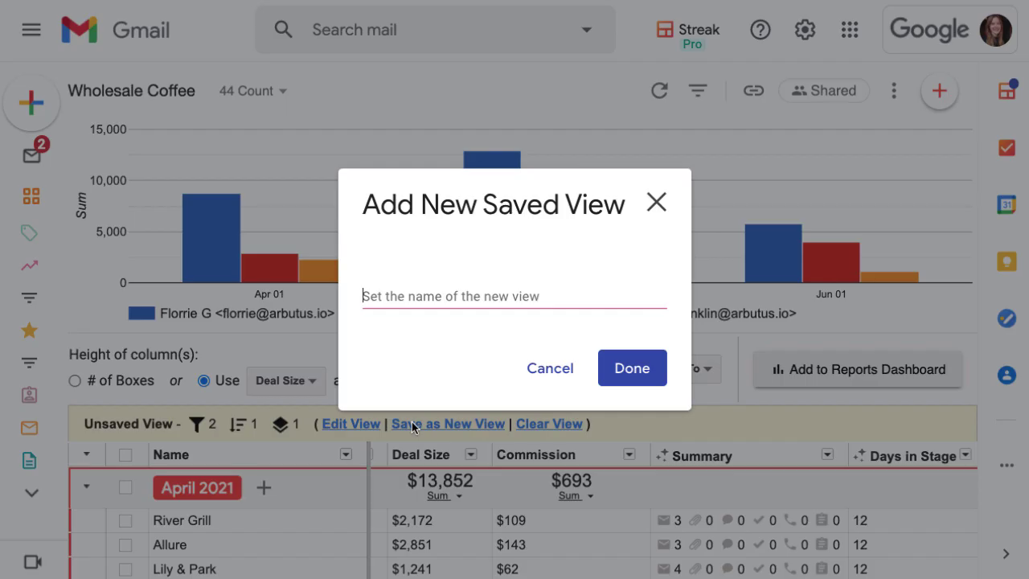
pyautogui.write('projected close by month')
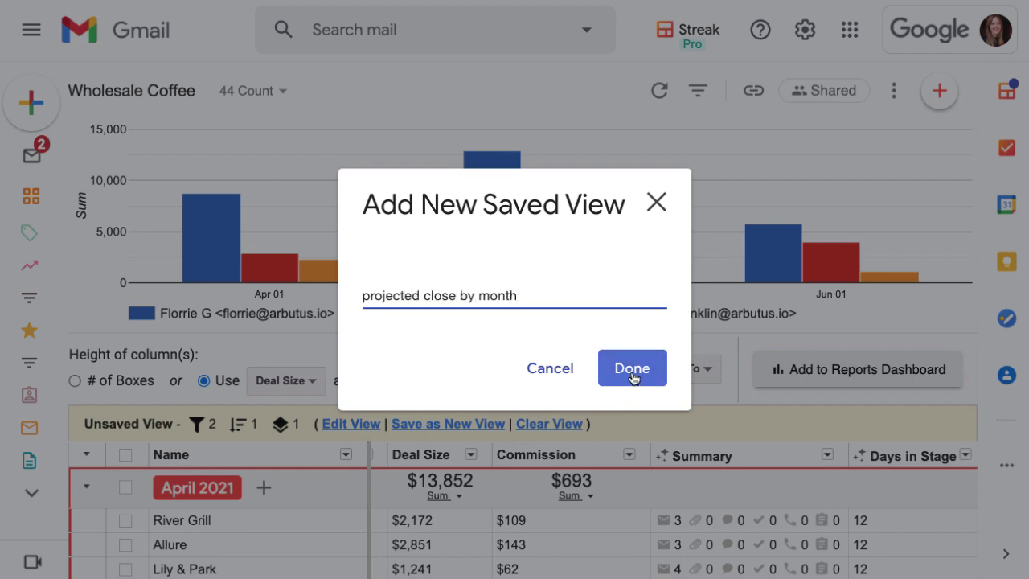
pyautogui.click(632, 374)
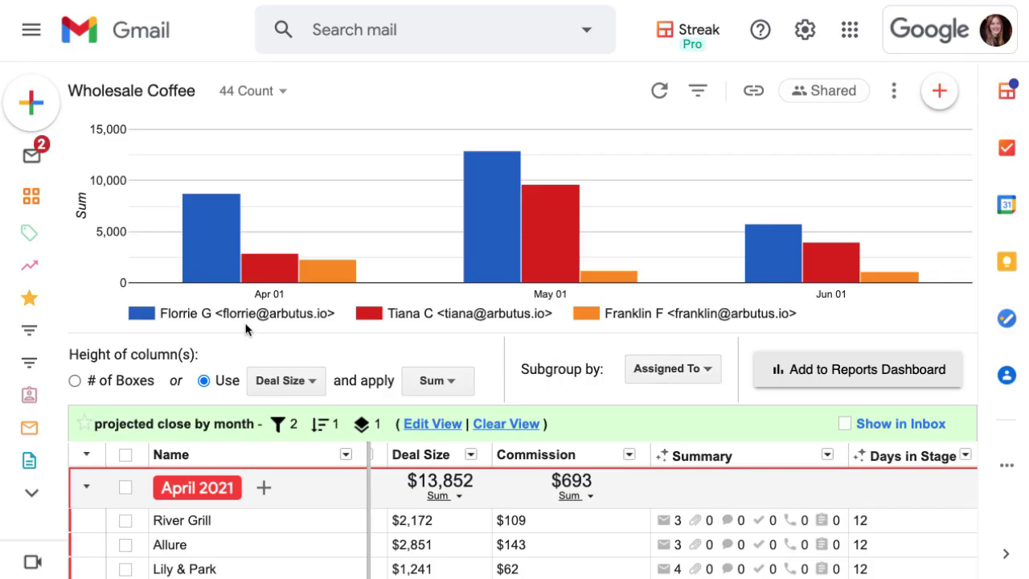
pyautogui.moveTo(54, 329)
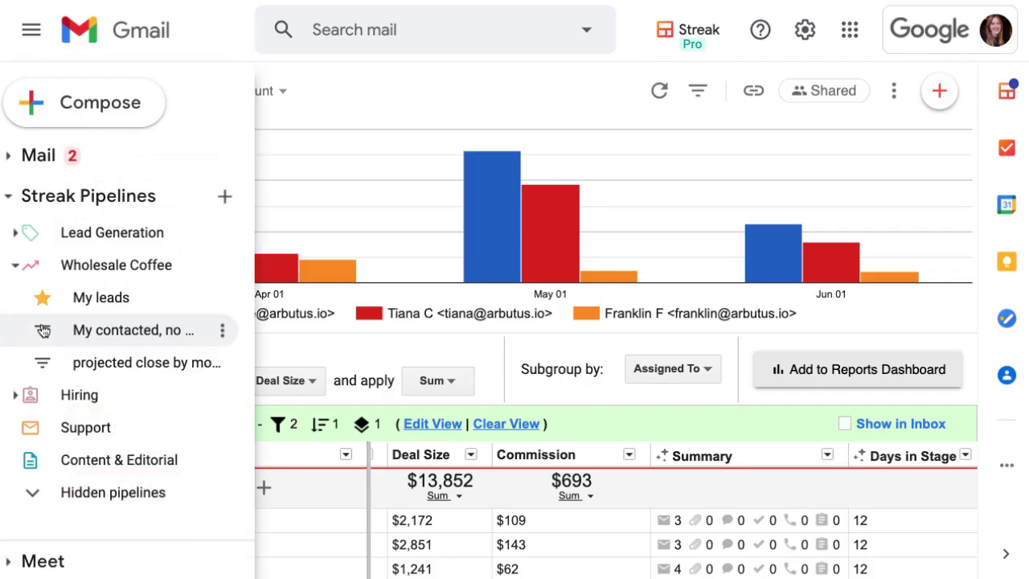
# Open the 'projected close by month' view listed under Wholesale Coffee in the sidebar.
pyautogui.click(92, 365)
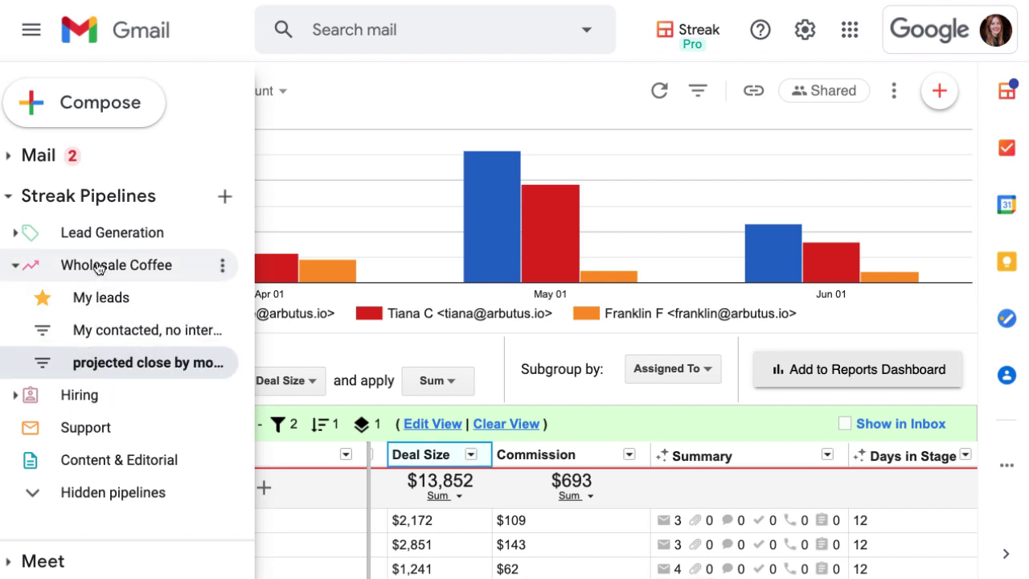